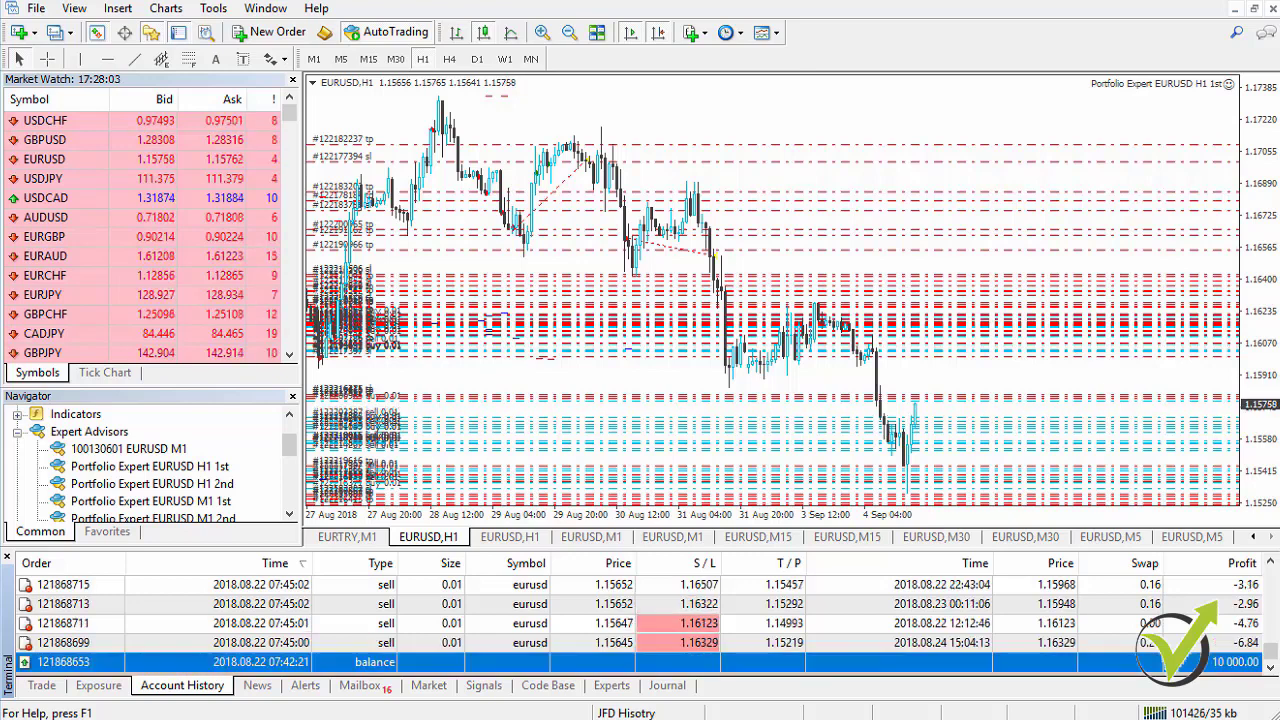
View the end of the account history and enlarge the Navigator to list the EURUSD portfolio Expert Advisors
click(1271, 668)
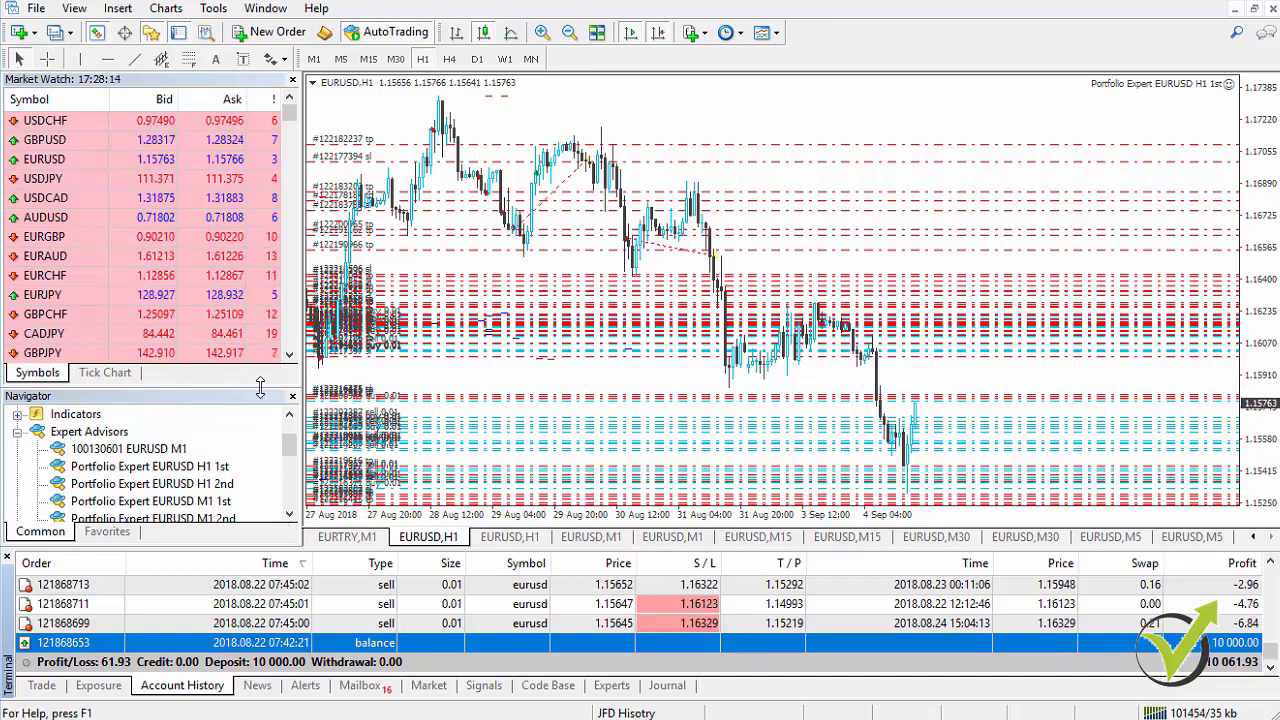
drag(260, 388, 264, 306)
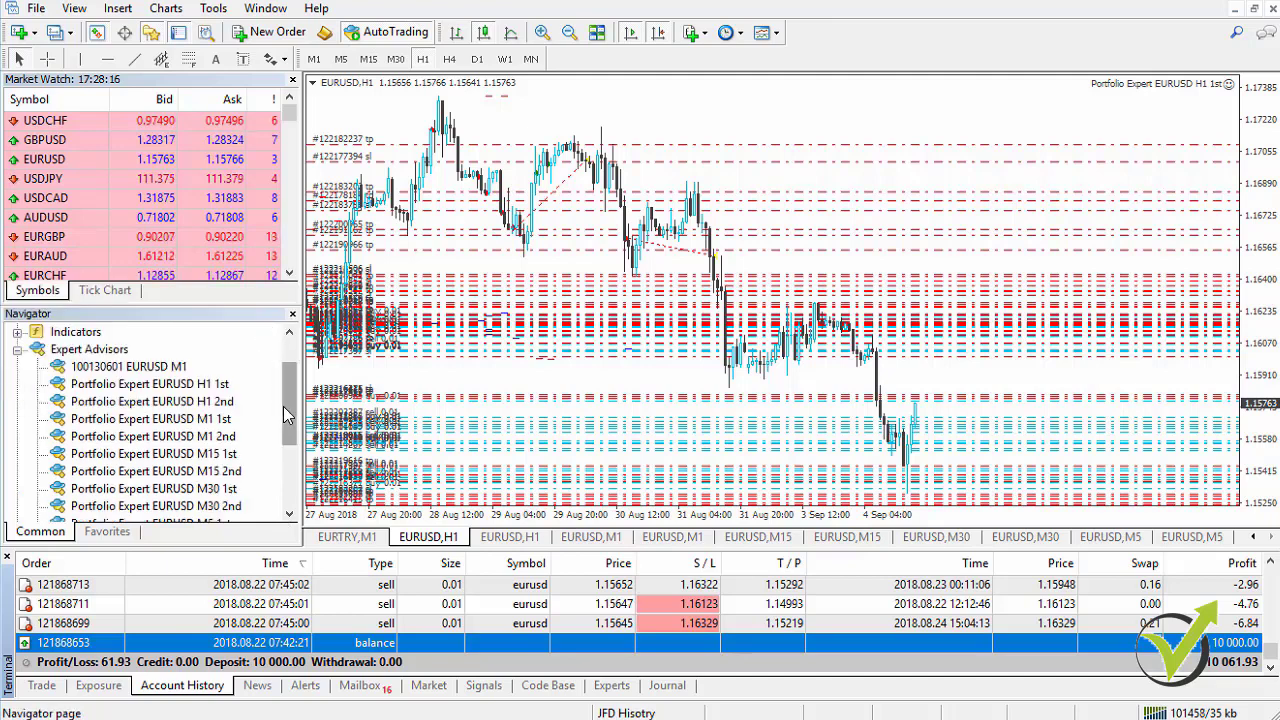
mouse_move(287, 415)
mouse_down()
mouse_move(287, 448)
mouse_move(289, 434)
mouse_up()
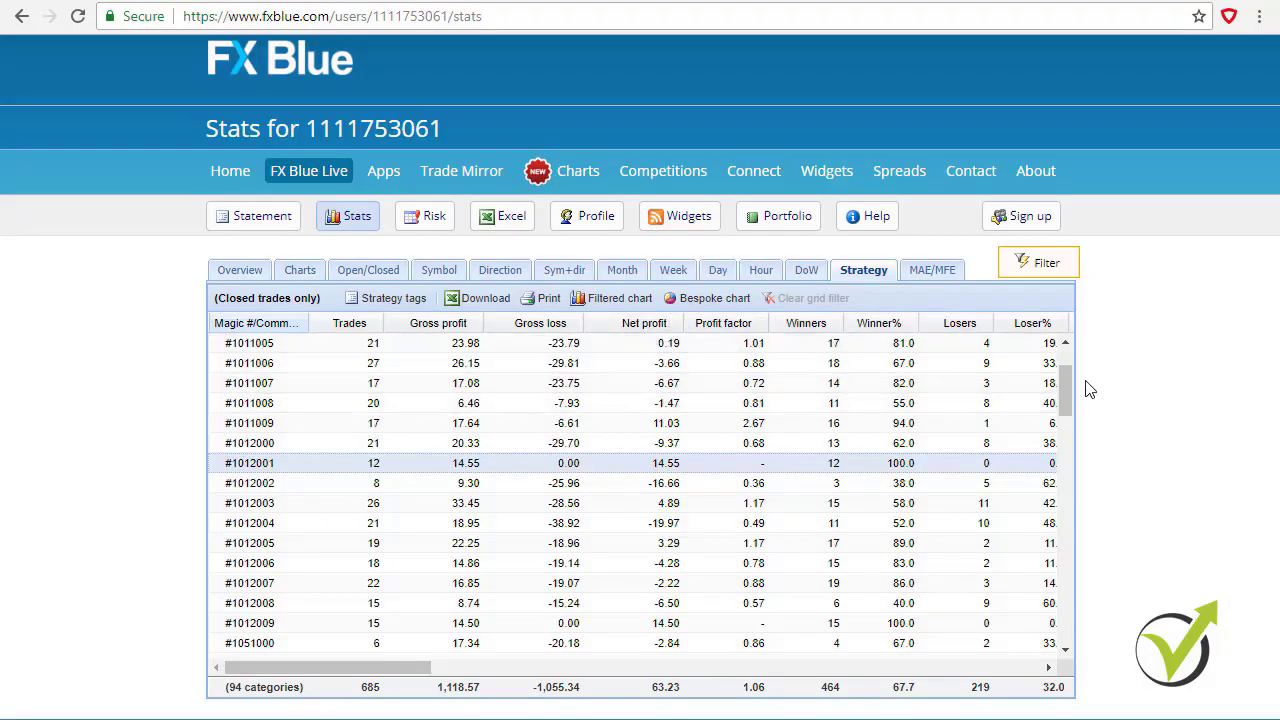
Switch to the FX Blue strategy statistics and sort the strategies by net profit in descending order
drag(1066, 398, 1085, 365)
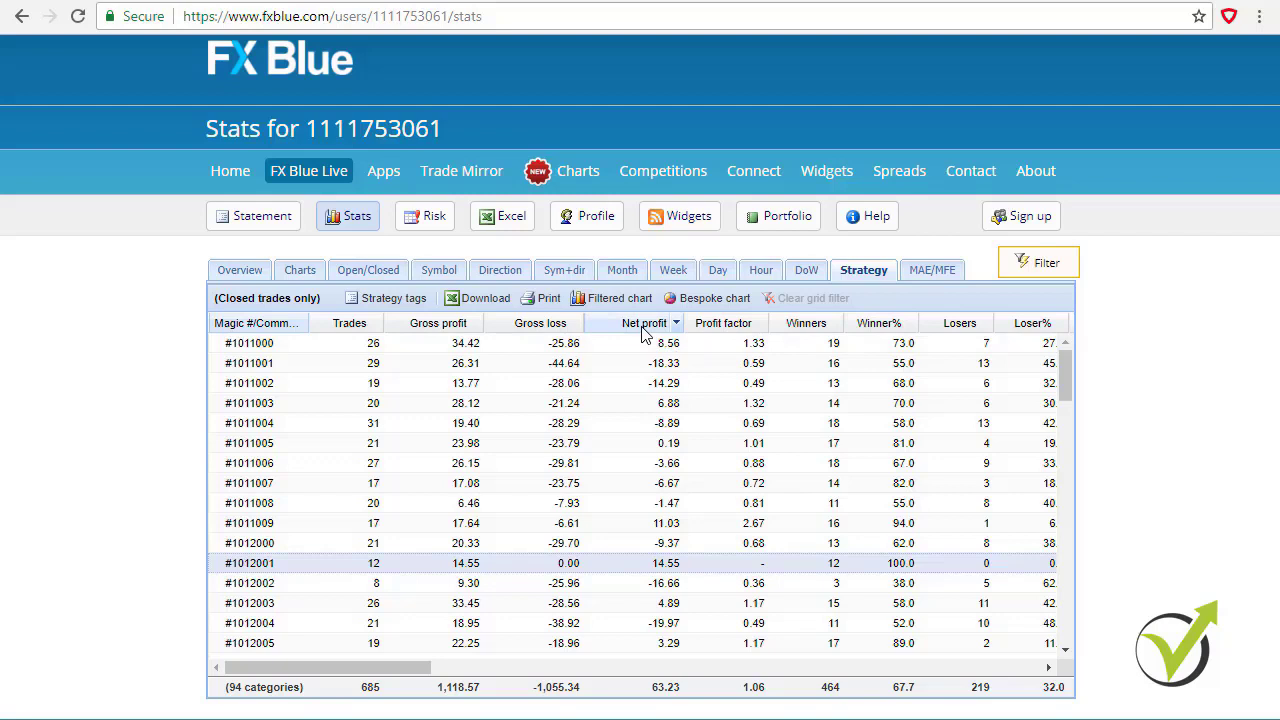
click(645, 326)
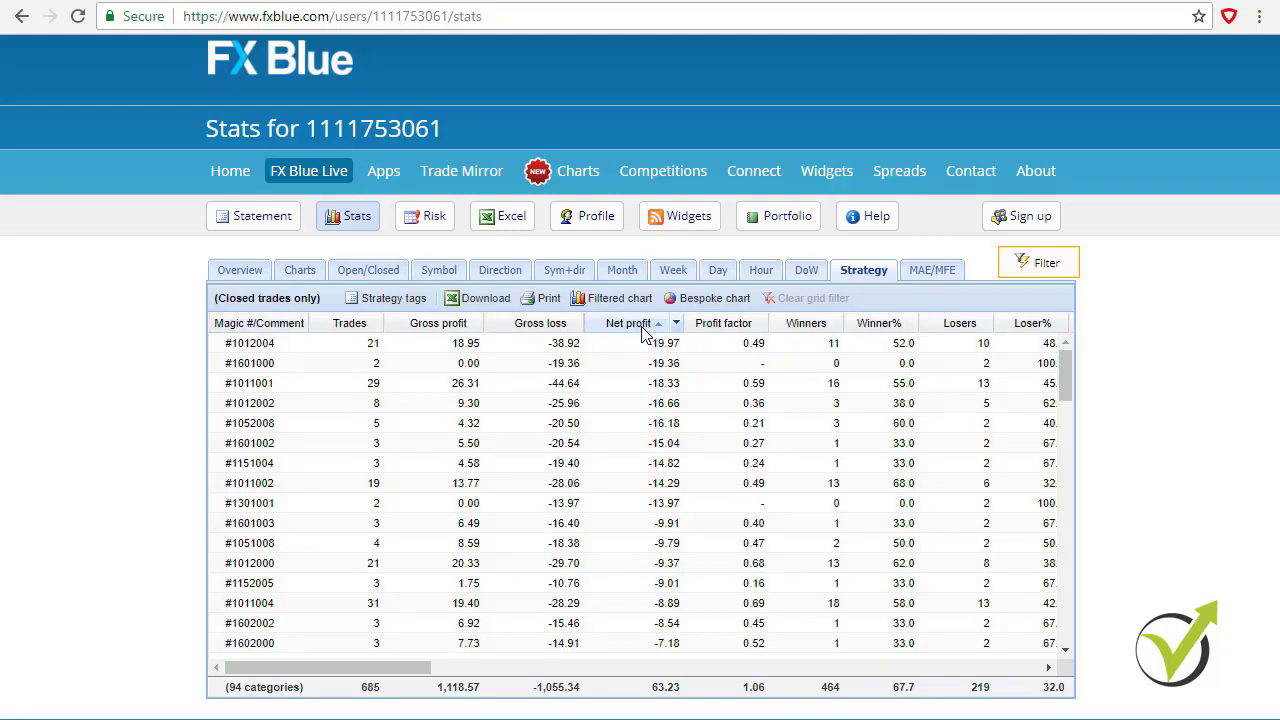
click(645, 326)
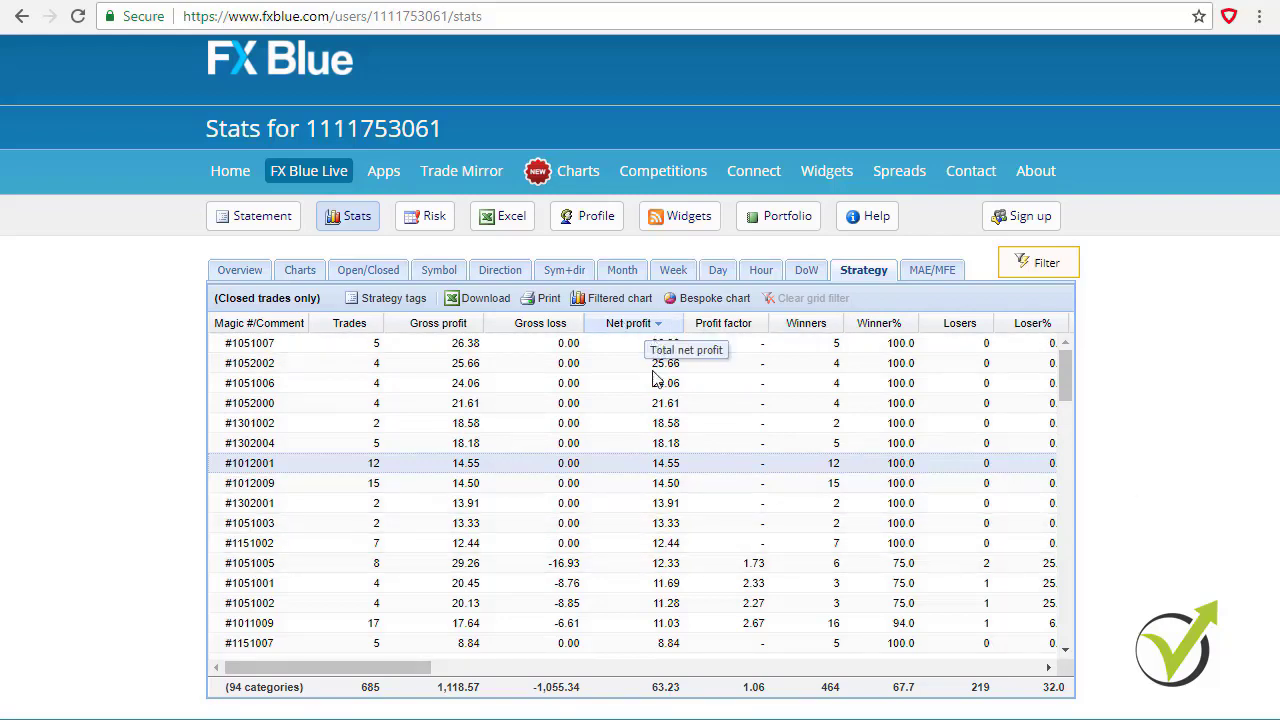
Examine the strategies ranked by net profit from best to worst, including the Net pips column
drag(1066, 385, 1078, 360)
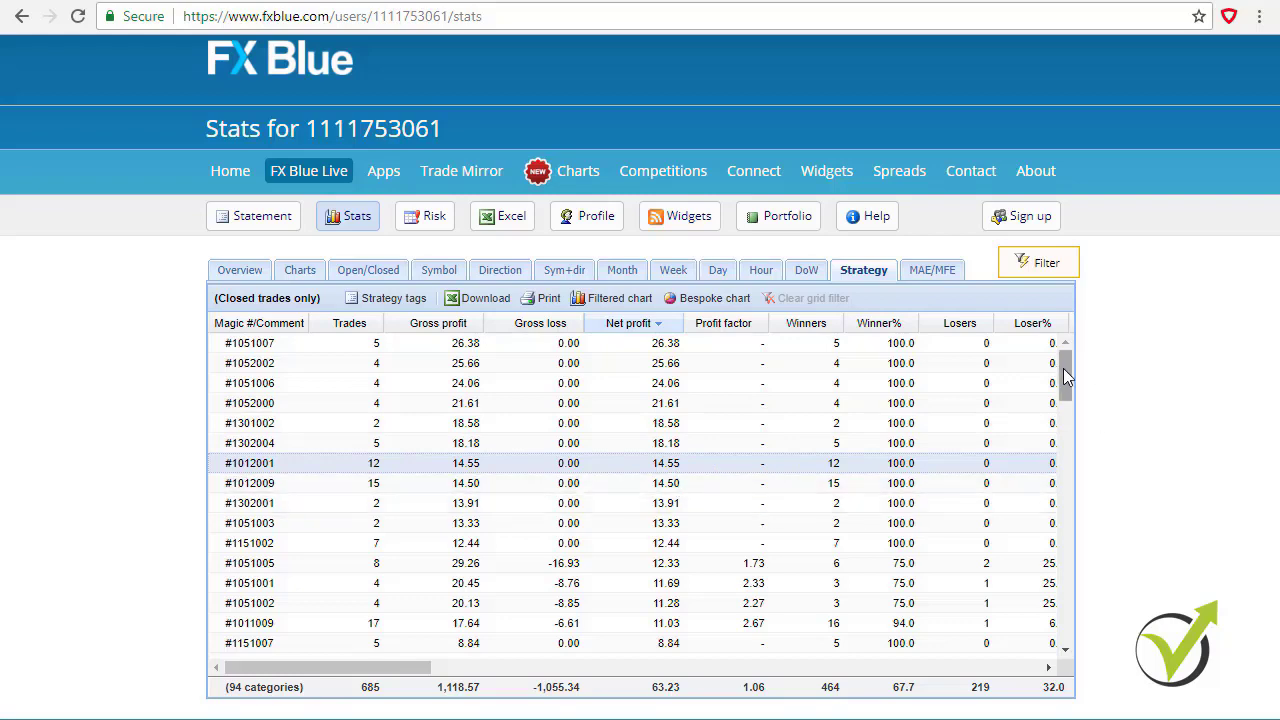
drag(1067, 395, 1066, 625)
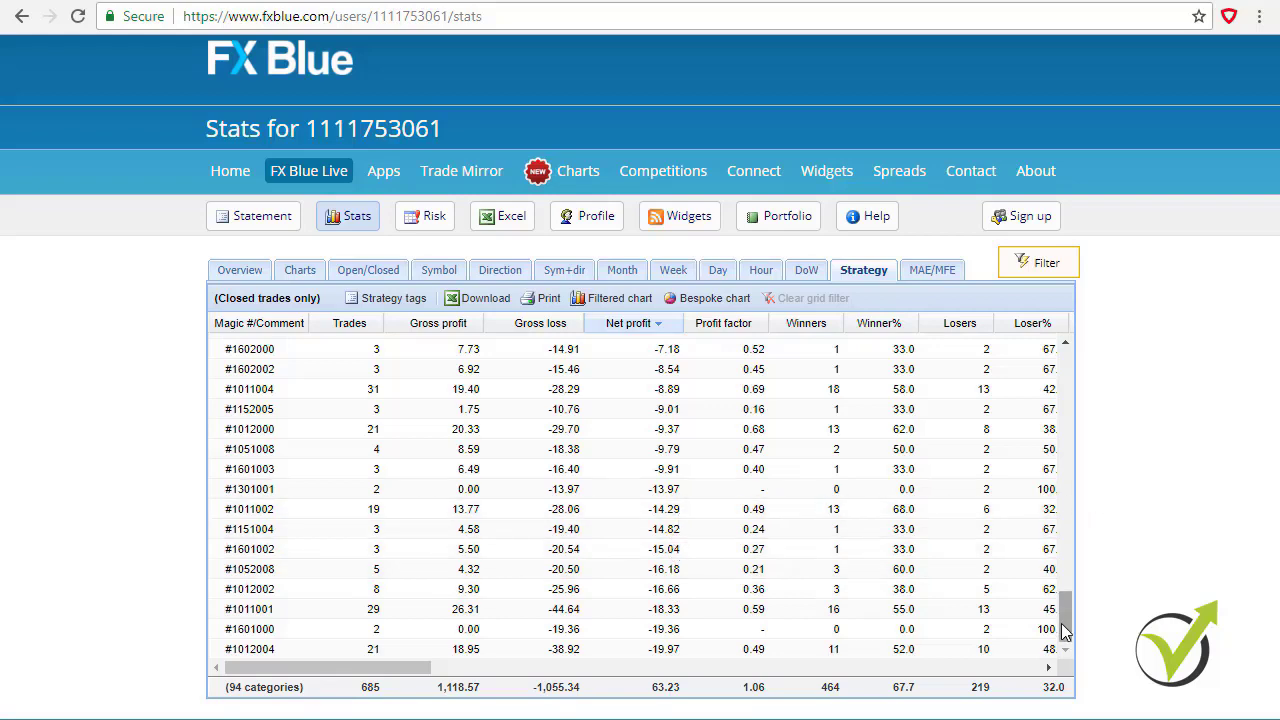
drag(1066, 632, 1066, 362)
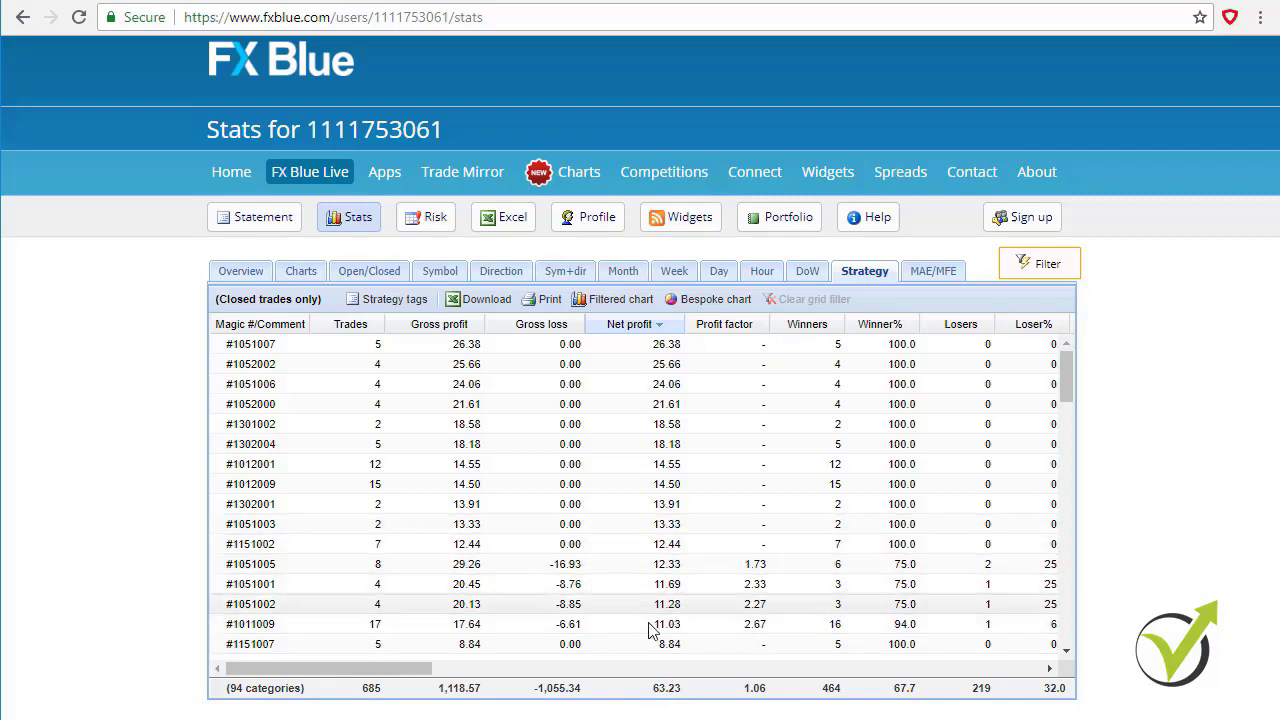
drag(425, 672, 754, 690)
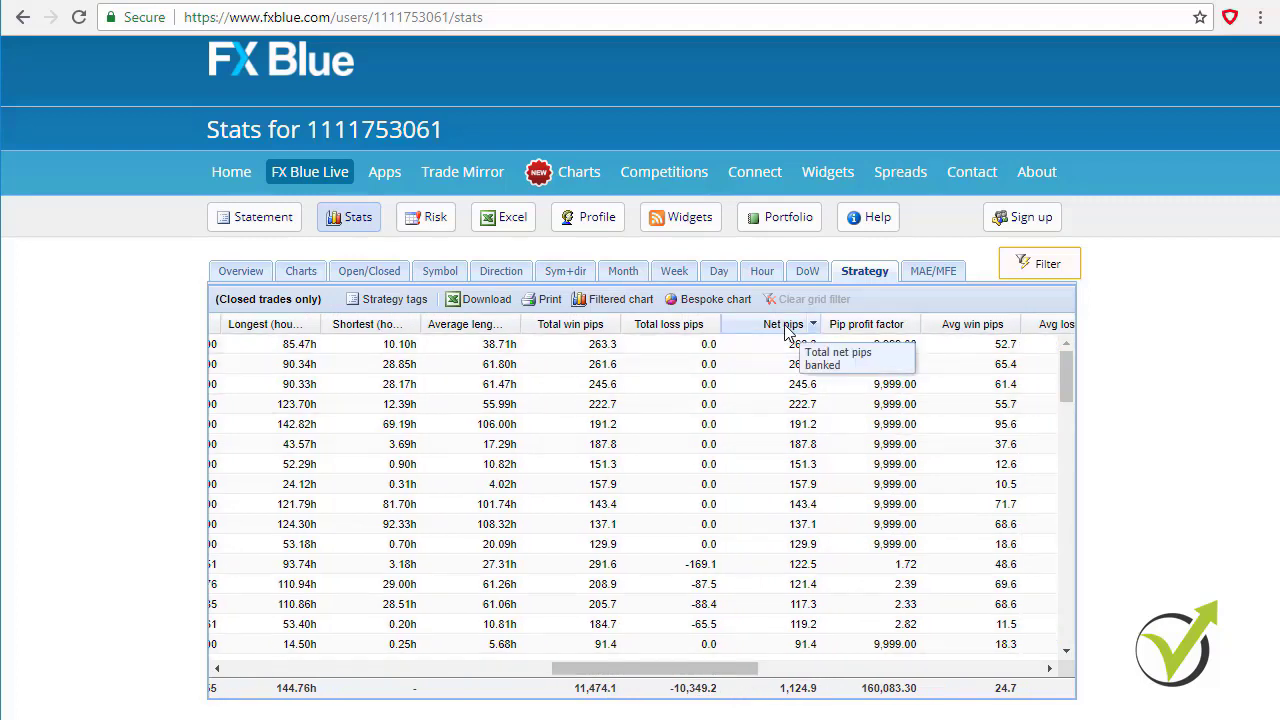
drag(783, 705, 790, 707)
click(792, 707)
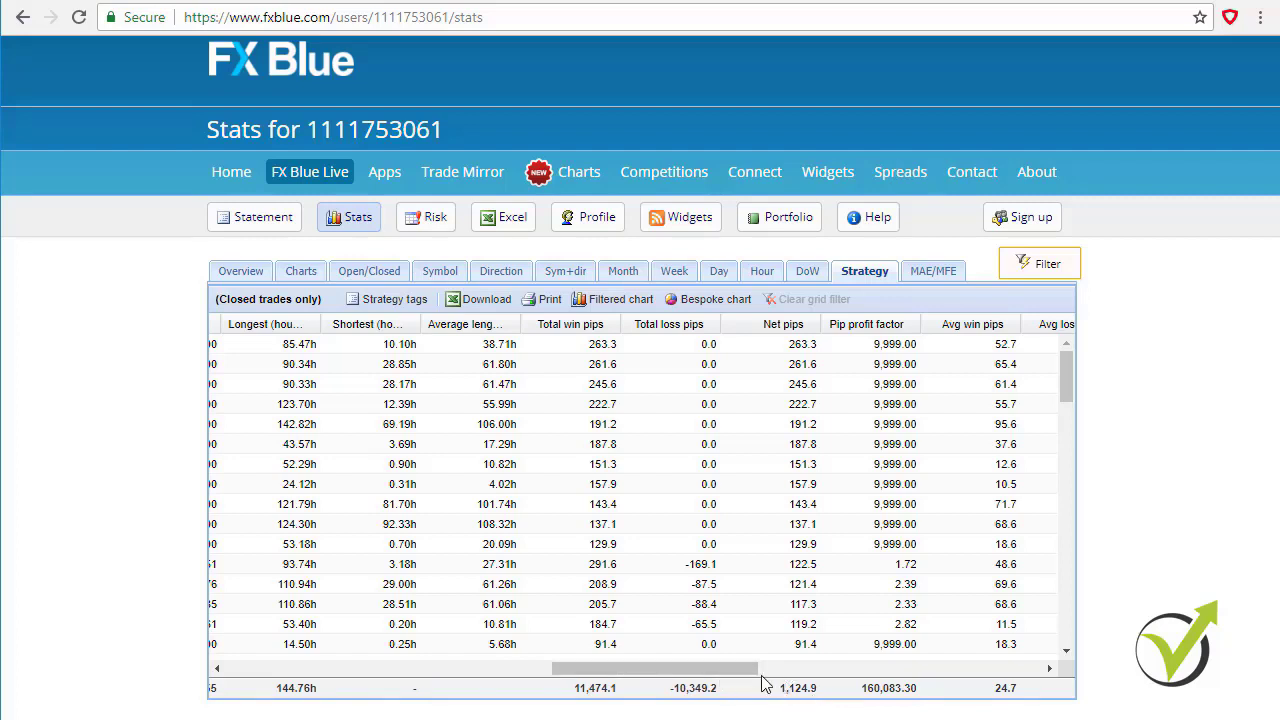
drag(761, 676, 390, 668)
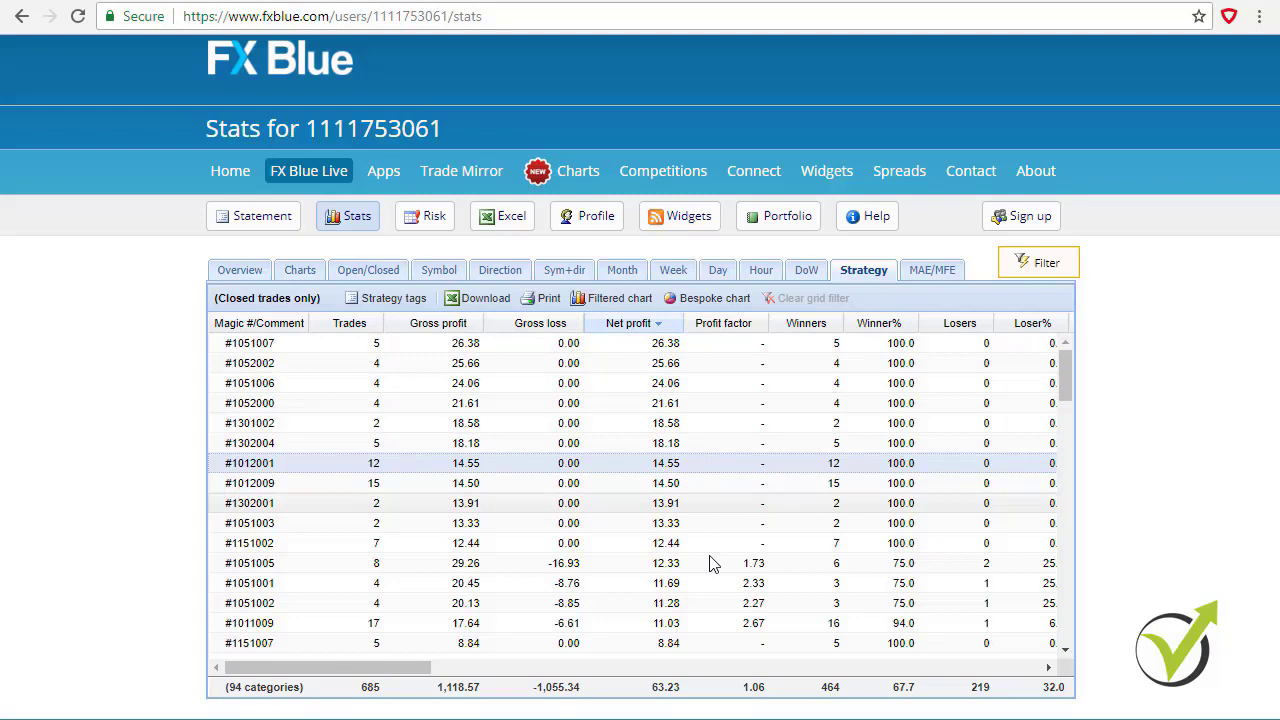
scroll(1066, 395, down, 2)
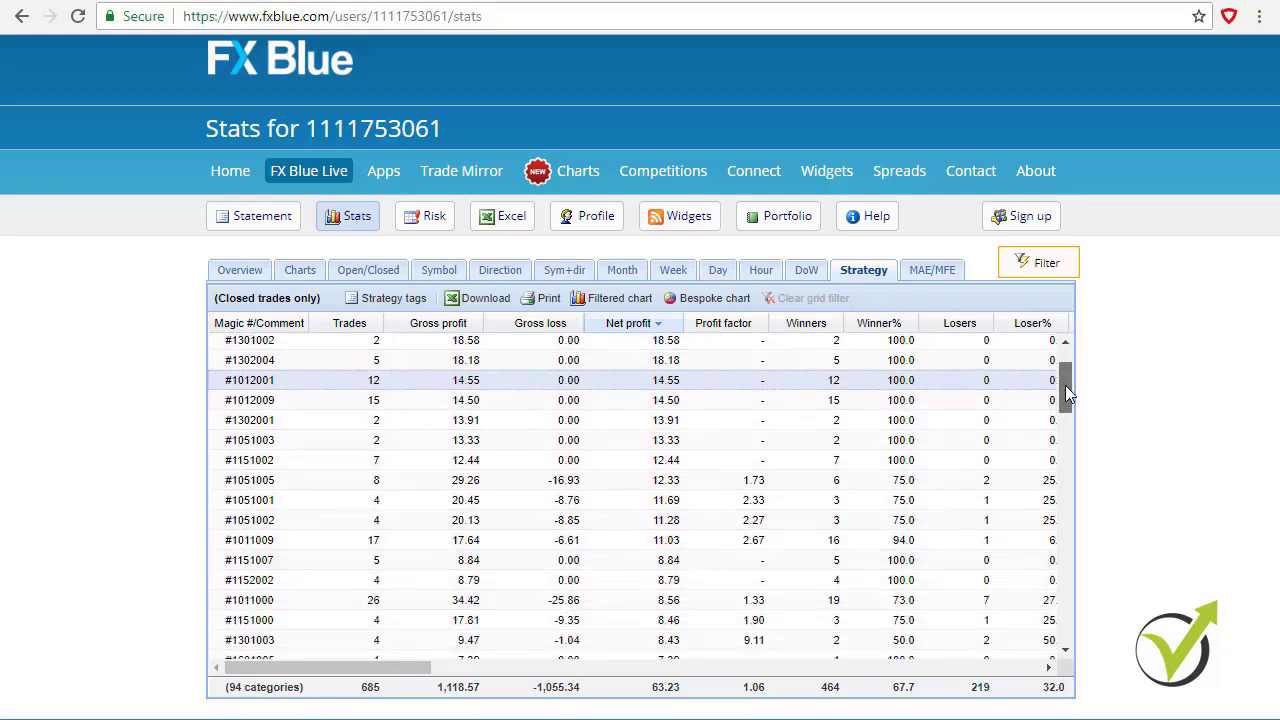
scroll(765, 556, down, 1)
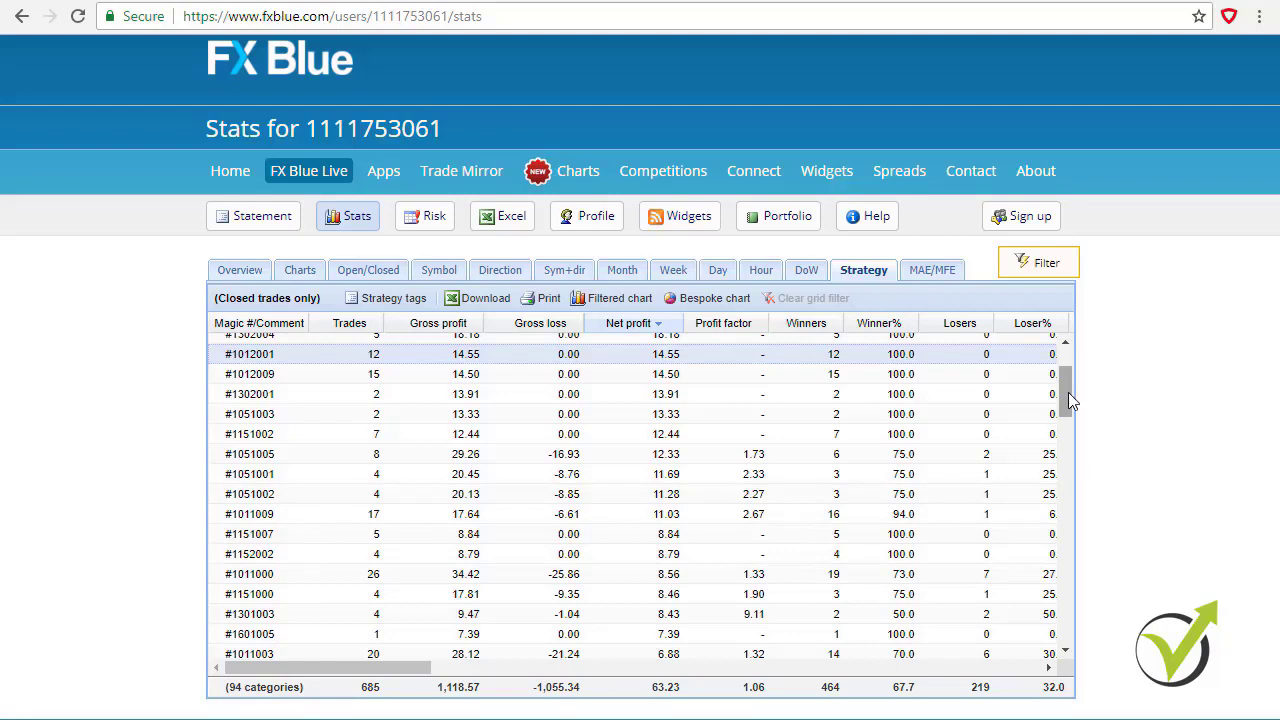
scroll(1068, 400, down, 2)
scroll(1070, 400, up, 3)
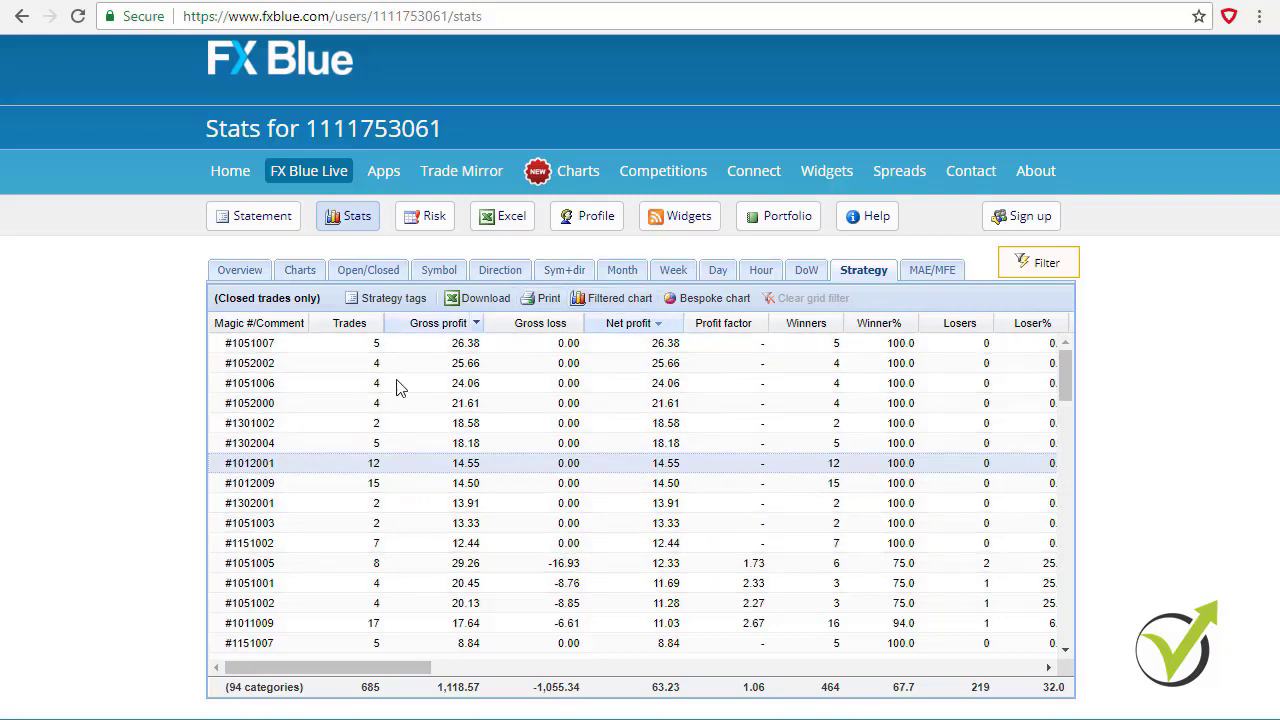
drag(1068, 366, 1068, 640)
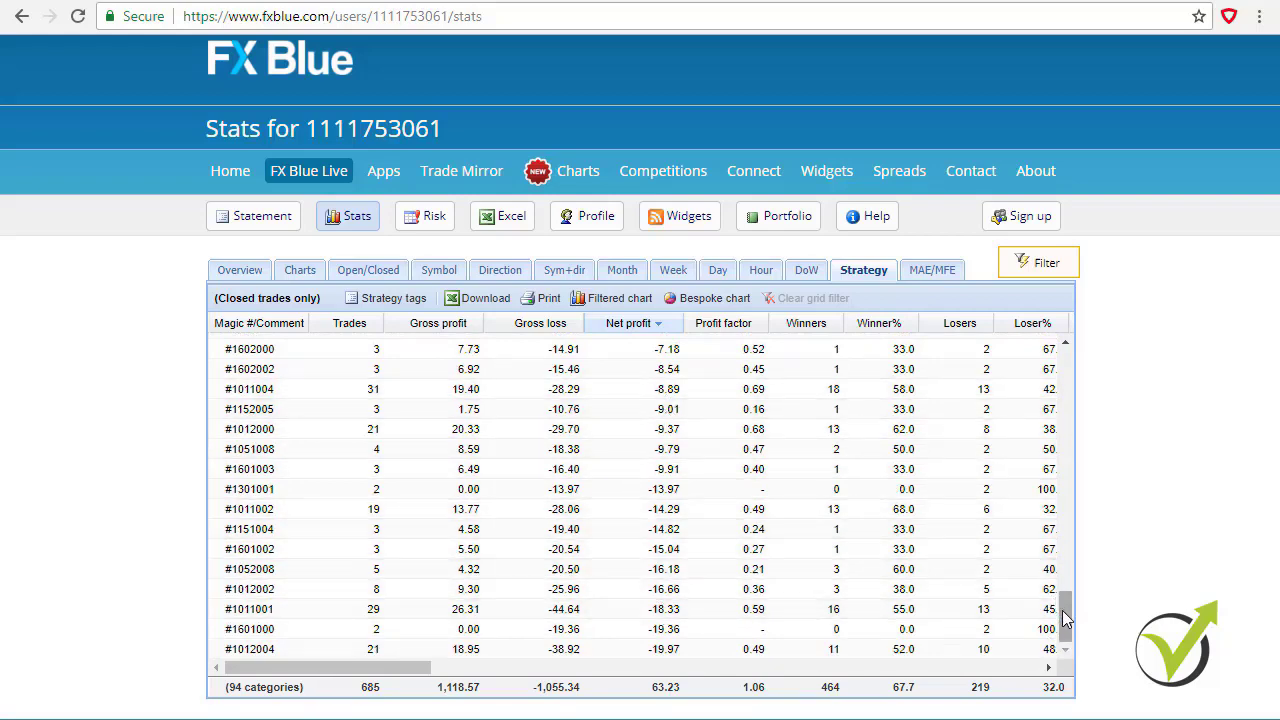
drag(1067, 615, 1066, 357)
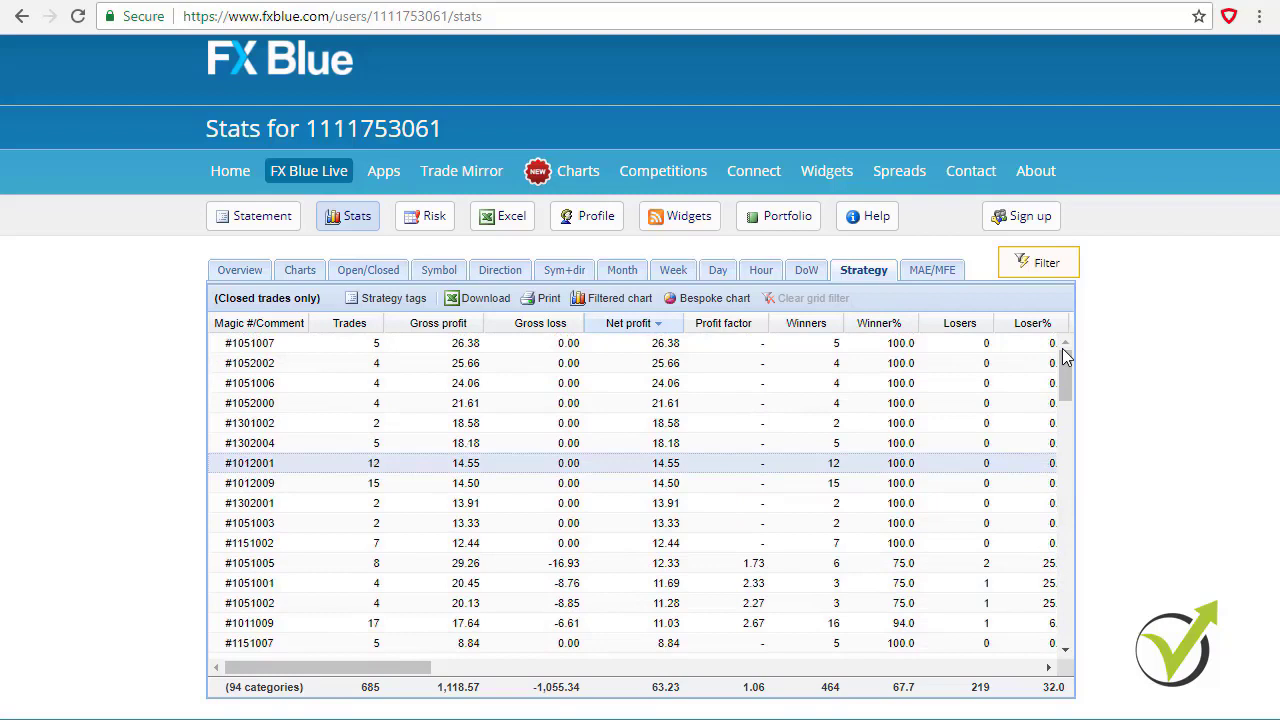
Re-sort the strategies by magic number in ascending order and bring the #1012000 to #1012009 group into view
click(257, 326)
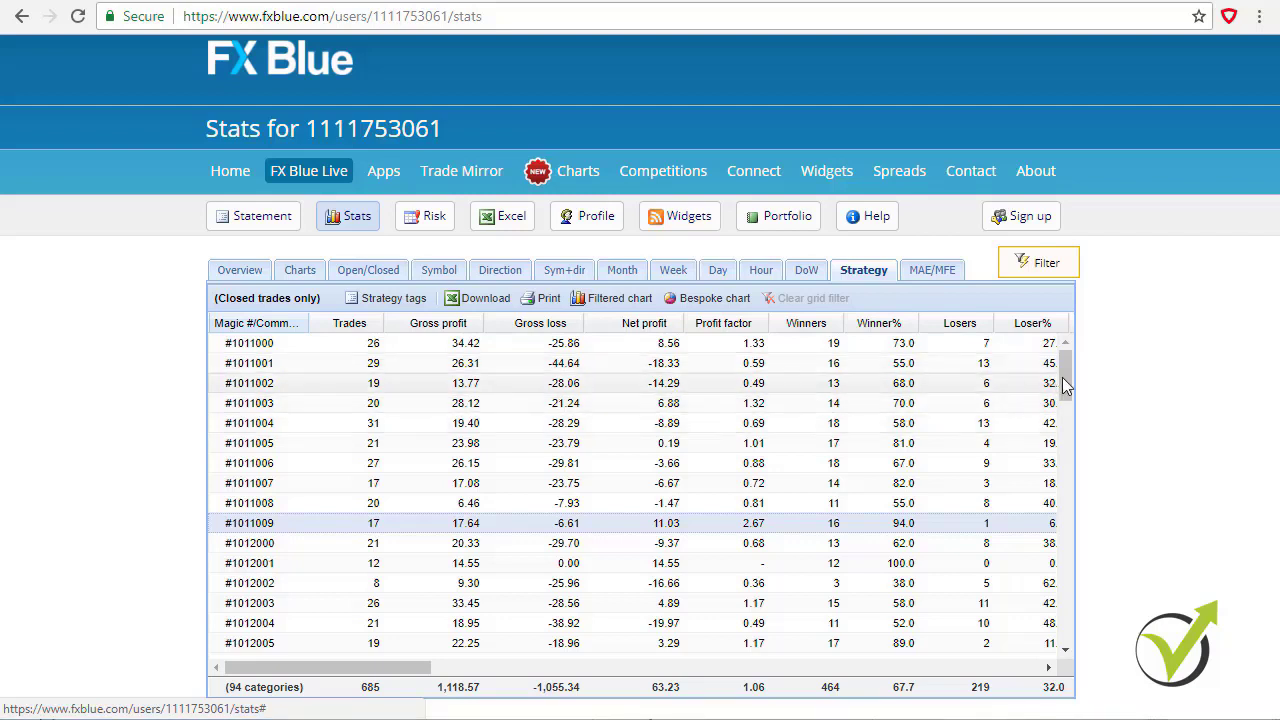
drag(1068, 386, 1072, 420)
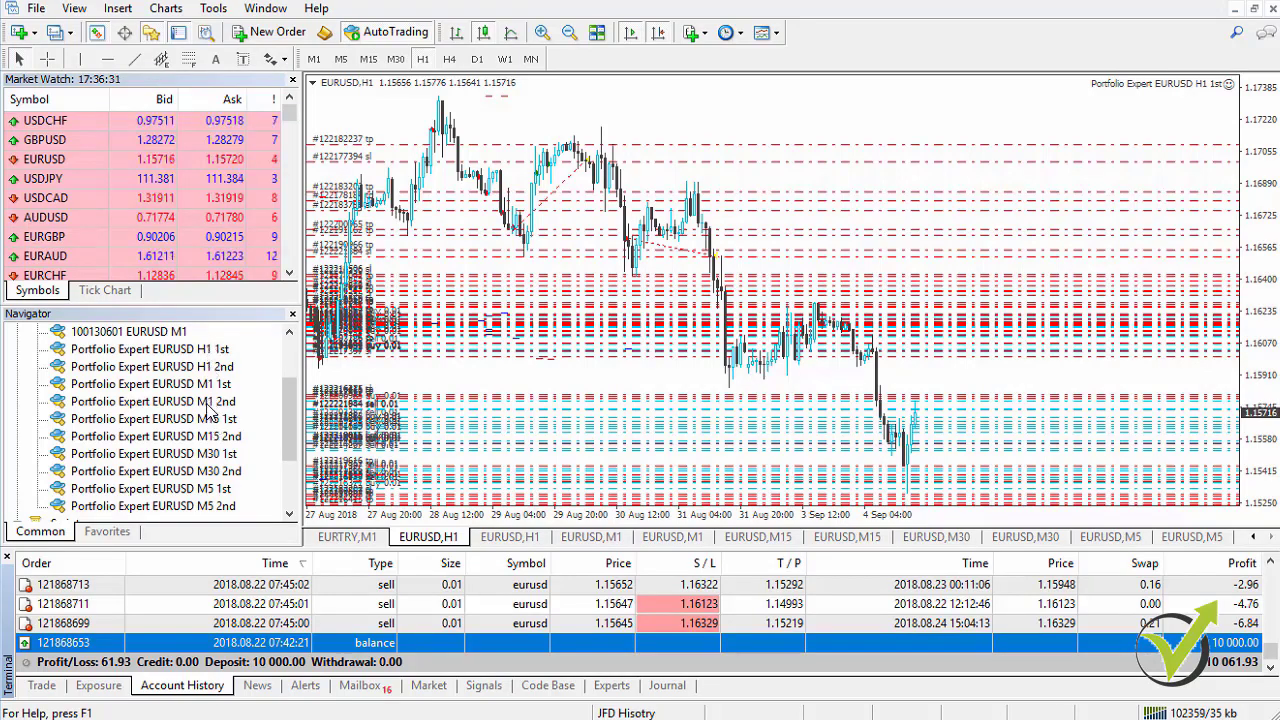
Switch to MetaTrader 4 and open the source code of Portfolio Expert EURUSD M1 2nd for modification
click(186, 403)
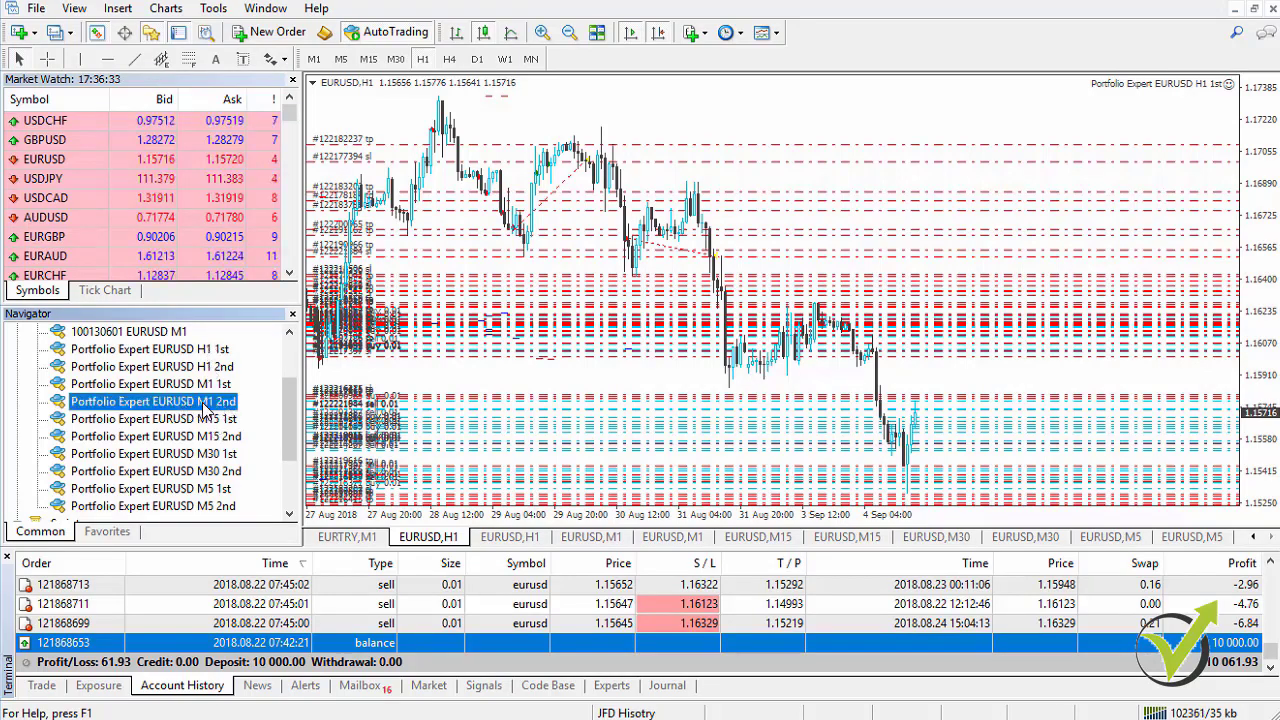
right_click(190, 405)
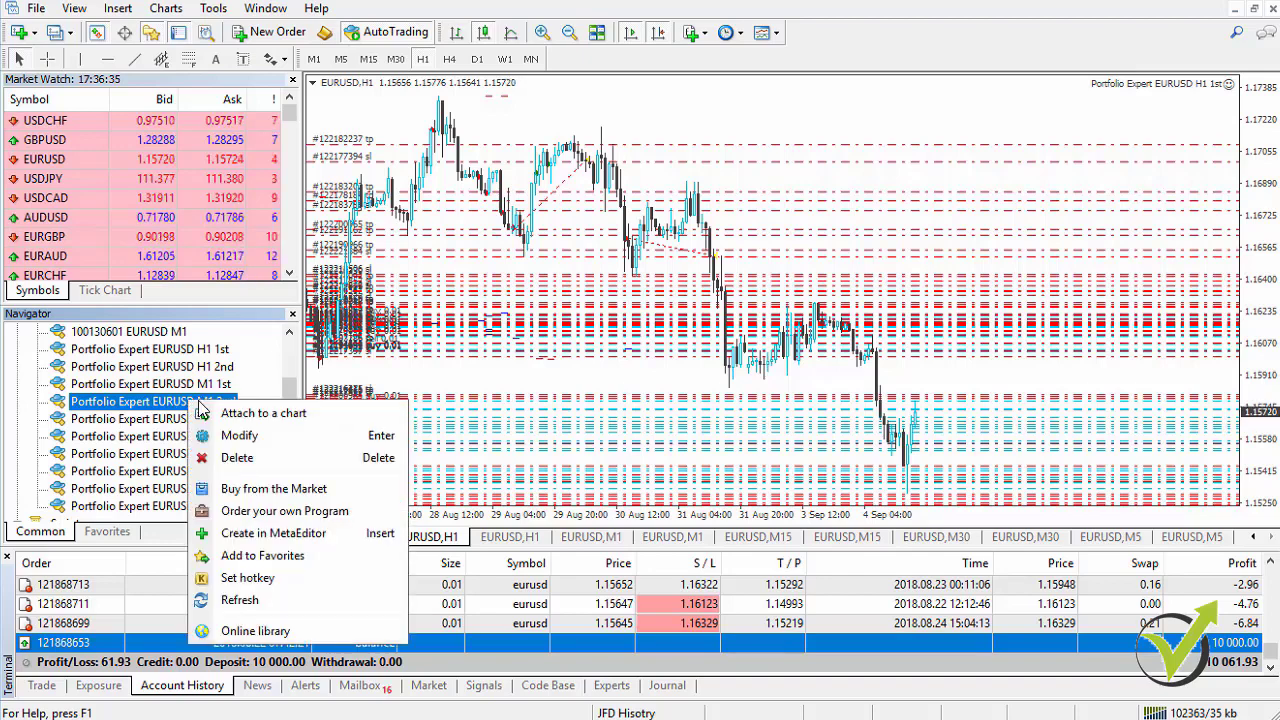
click(245, 438)
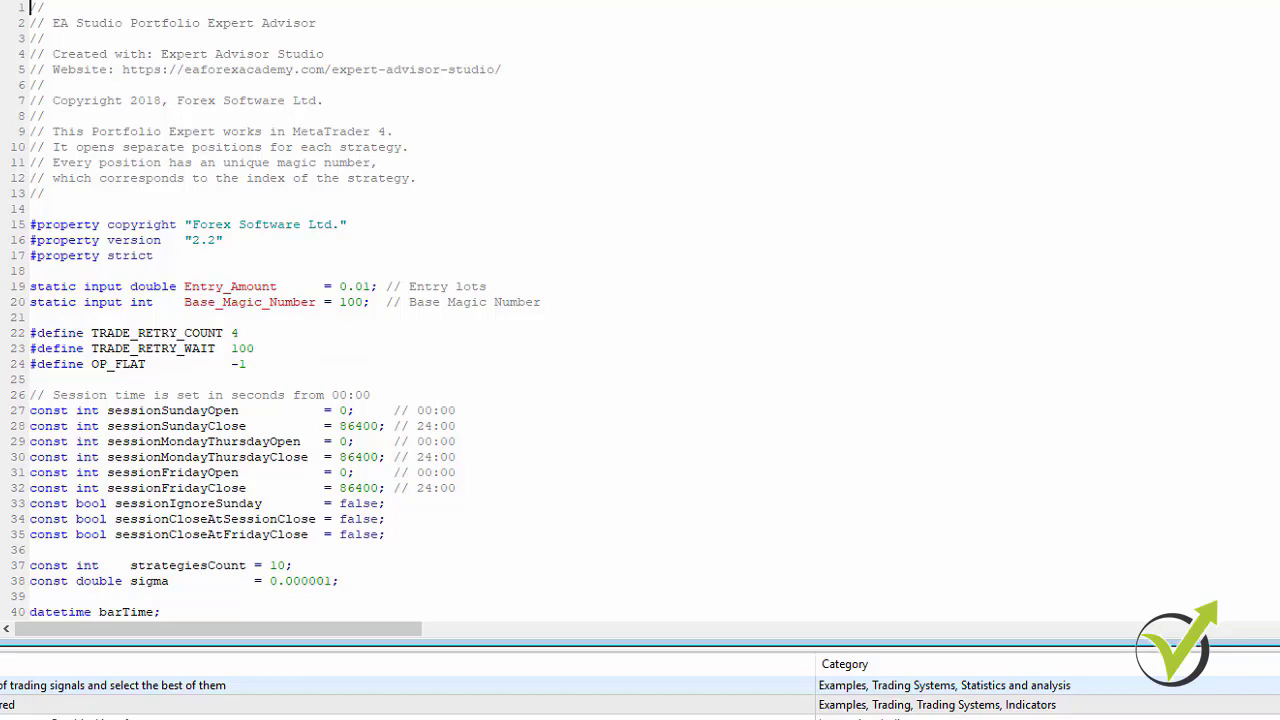
Find the strategy entries in the SetSignals function and compare them with the #1012000 to #1012009 results on FX Blue
scroll(300, 310, down, 20)
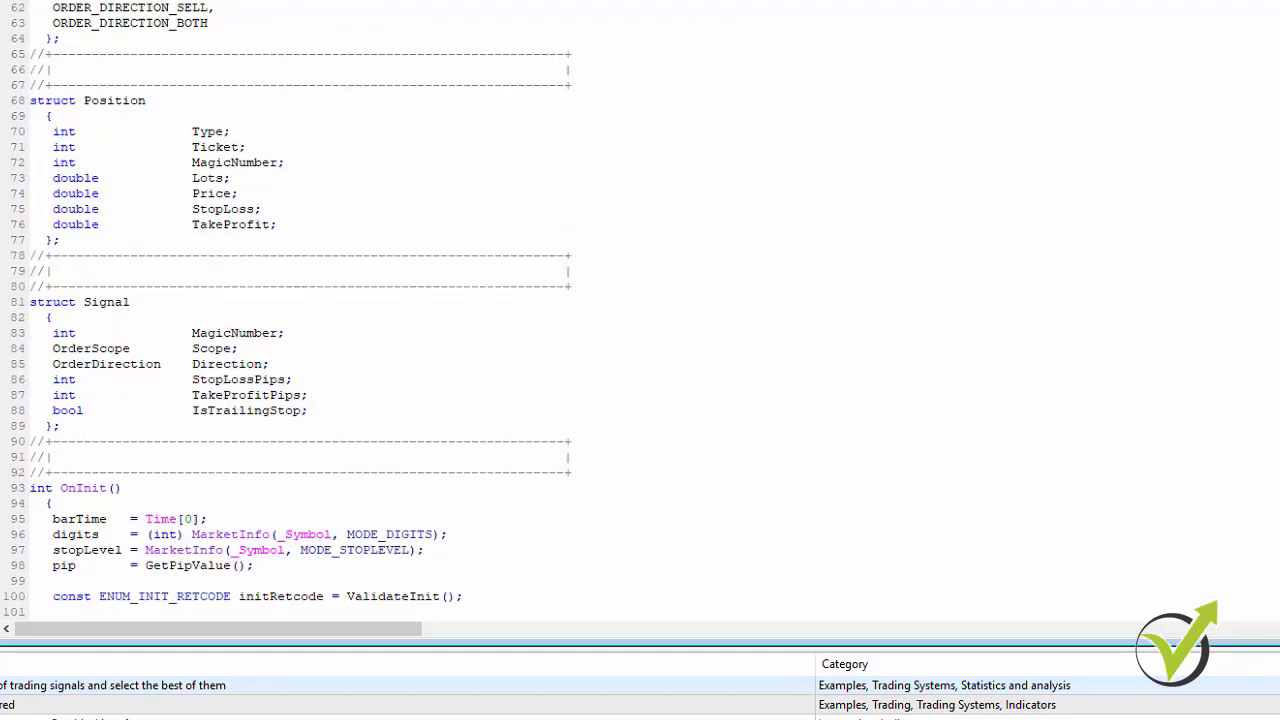
scroll(300, 310, down, 20)
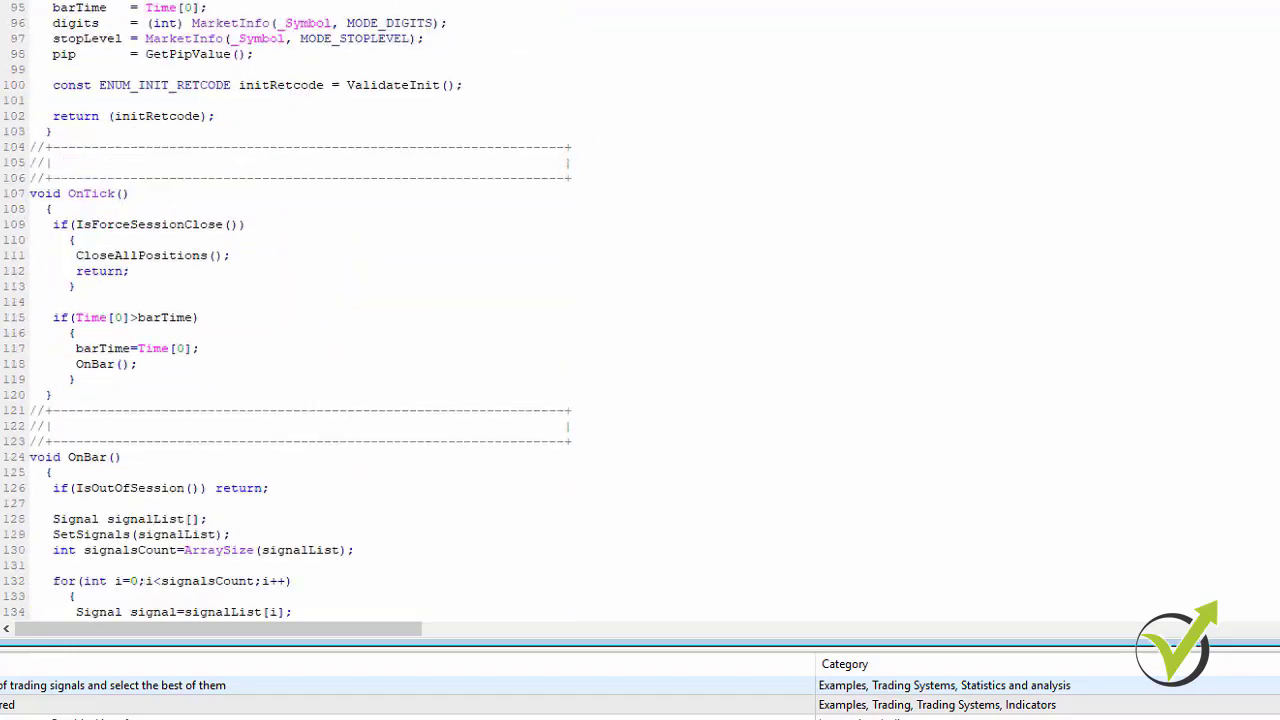
scroll(300, 310, down, 20)
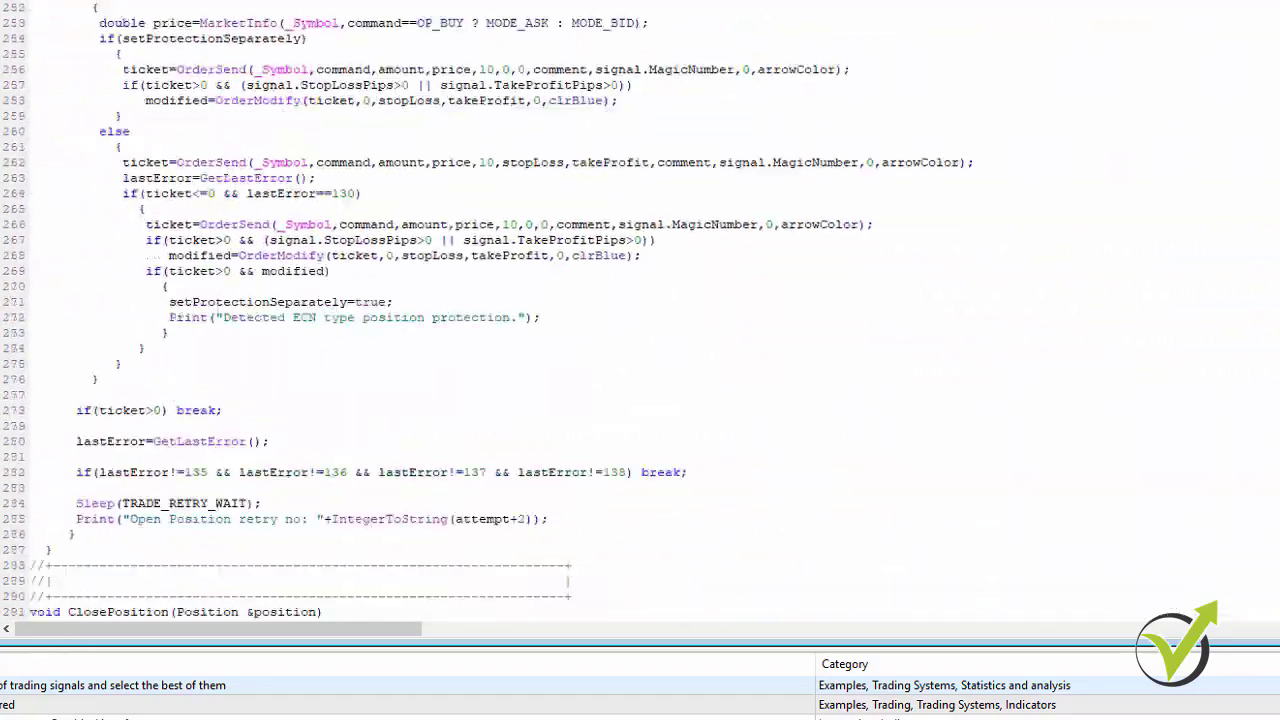
scroll(300, 310, down, 20)
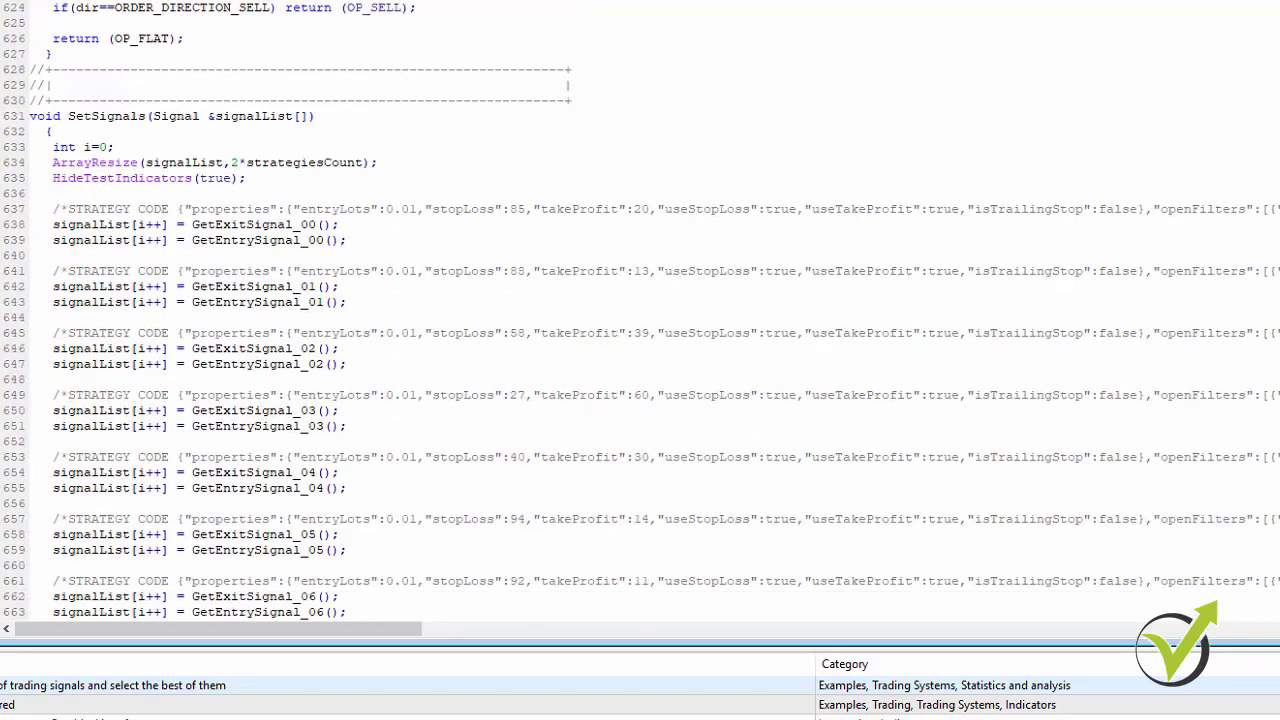
scroll(471, 391, down, 8)
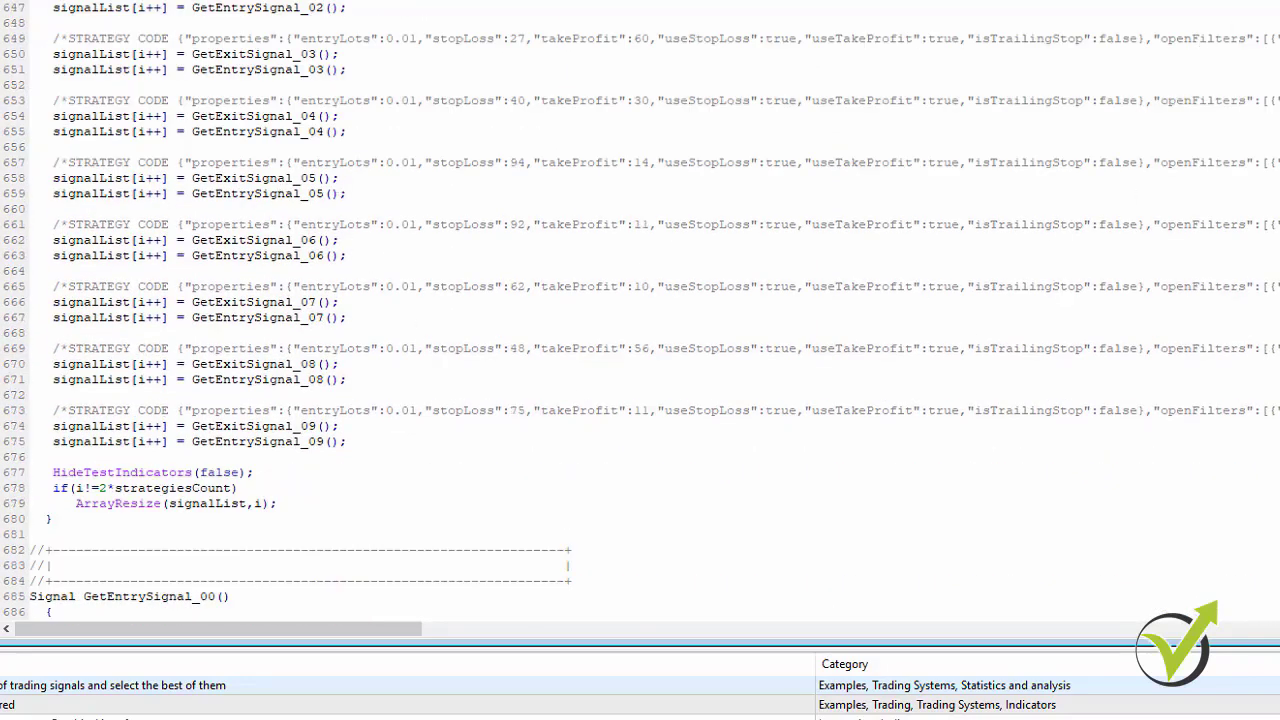
scroll(640, 310, up, 3)
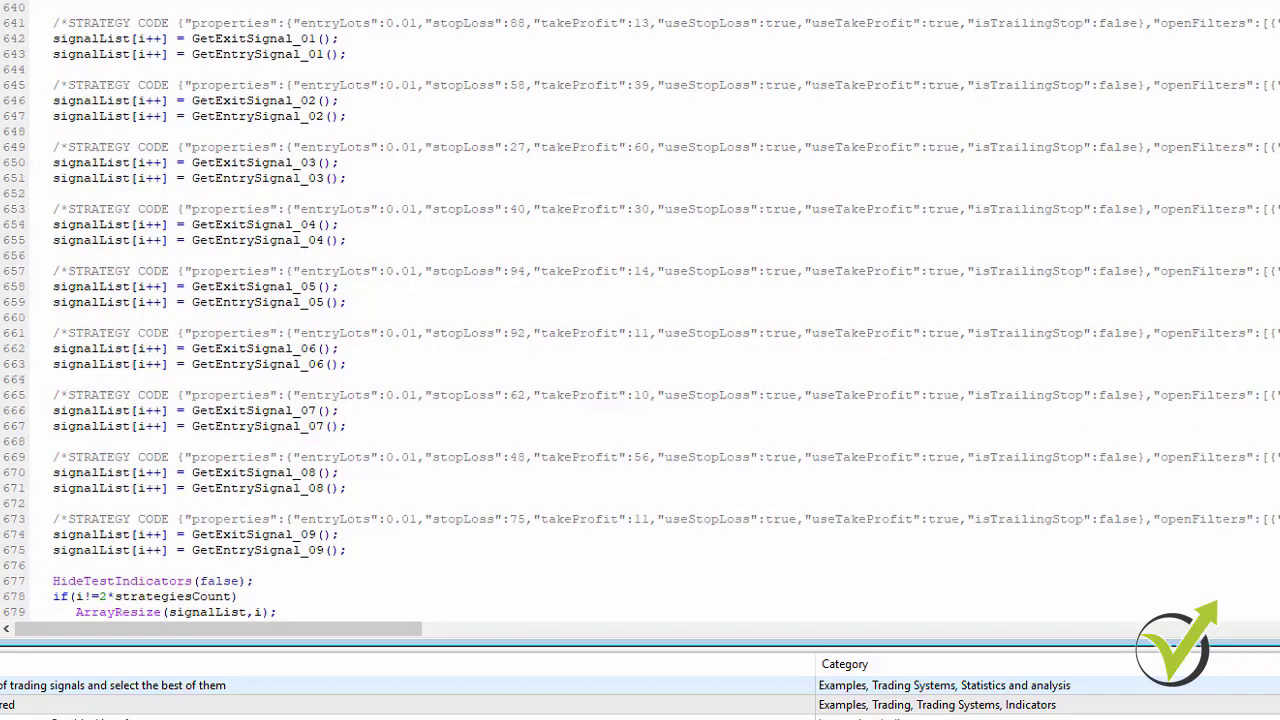
scroll(640, 310, up, 3)
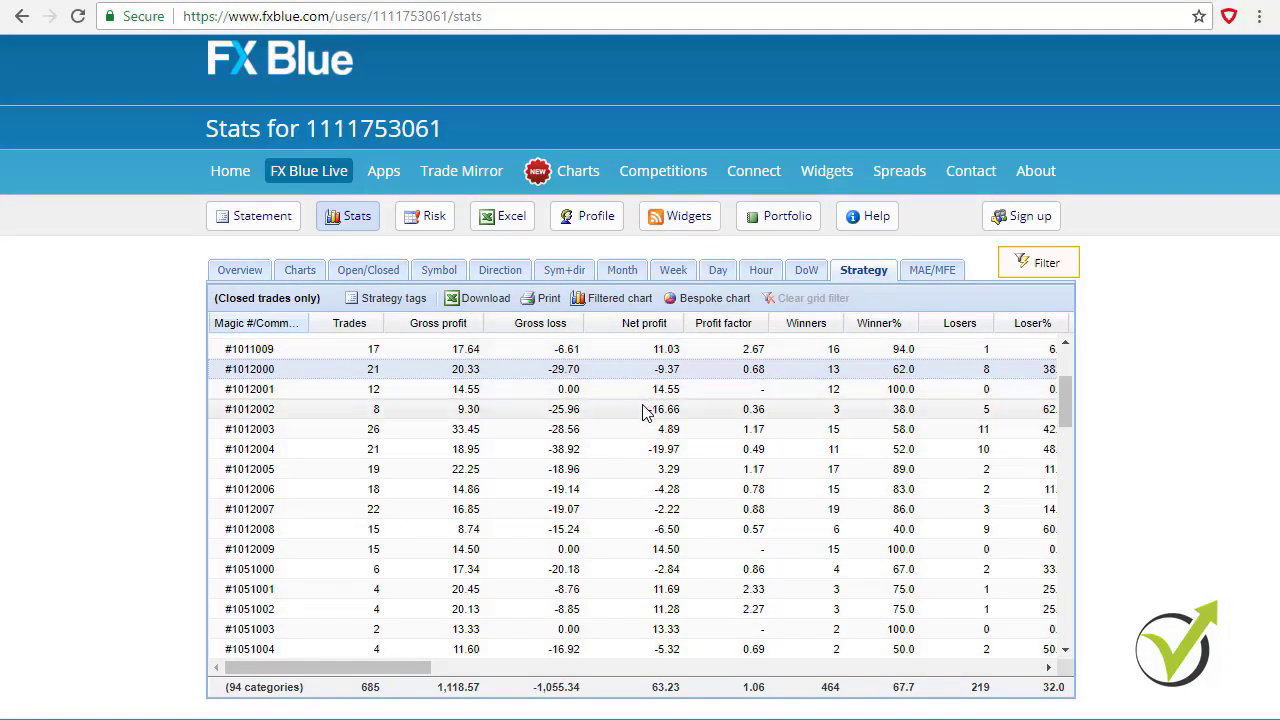
click(642, 449)
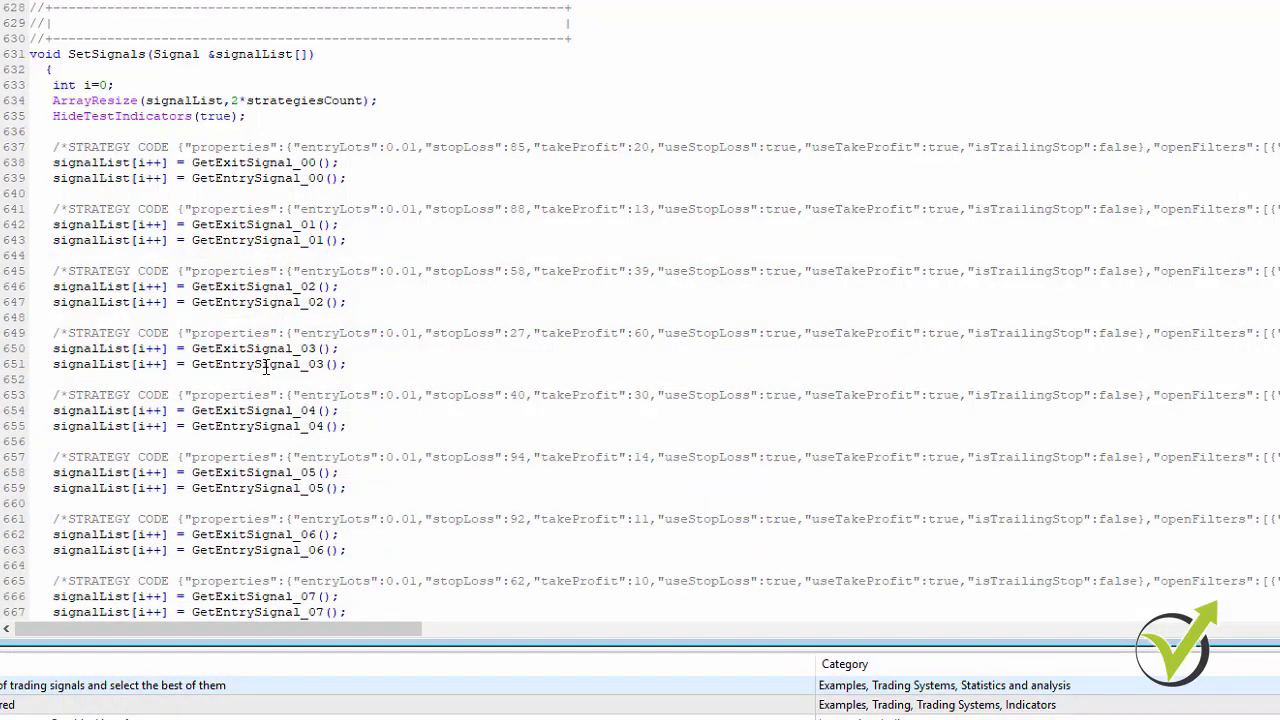
In the code's SetSignals function, comment out the GetExitSignal_02 and GetEntrySignal_02 lines with //
click(312, 287)
click(53, 286)
text(//)
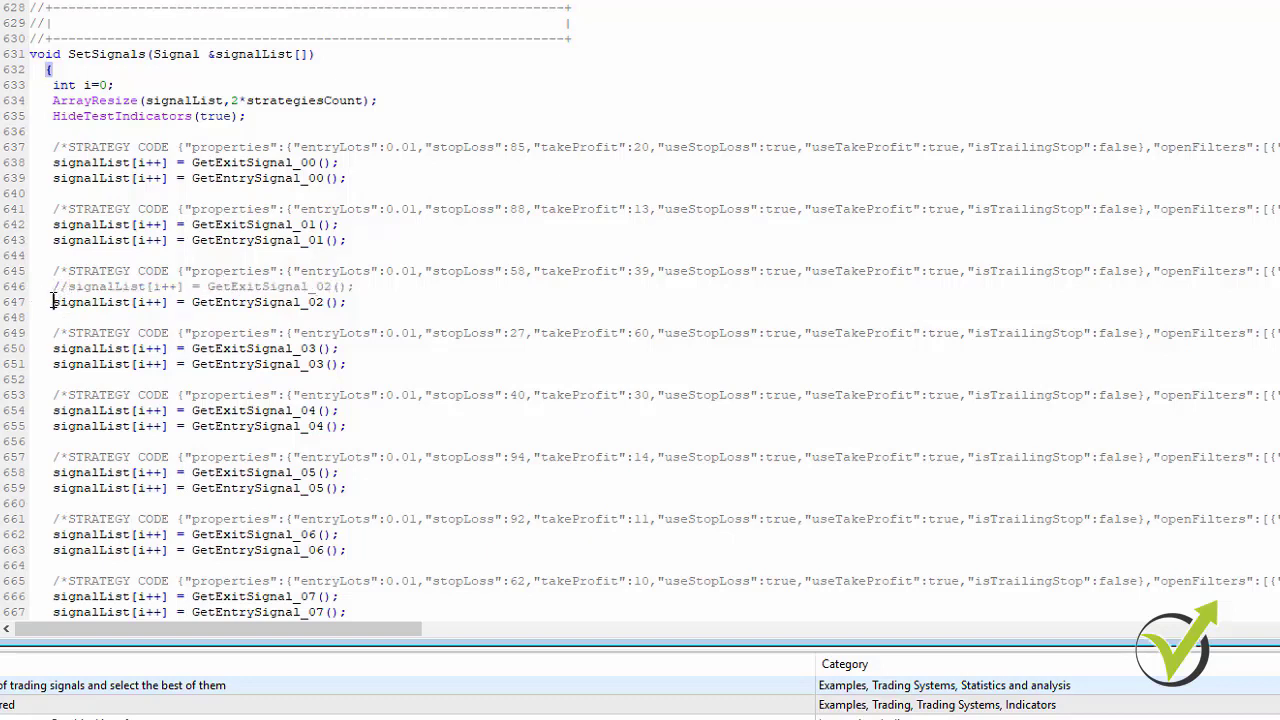
click(53, 301)
text(//)
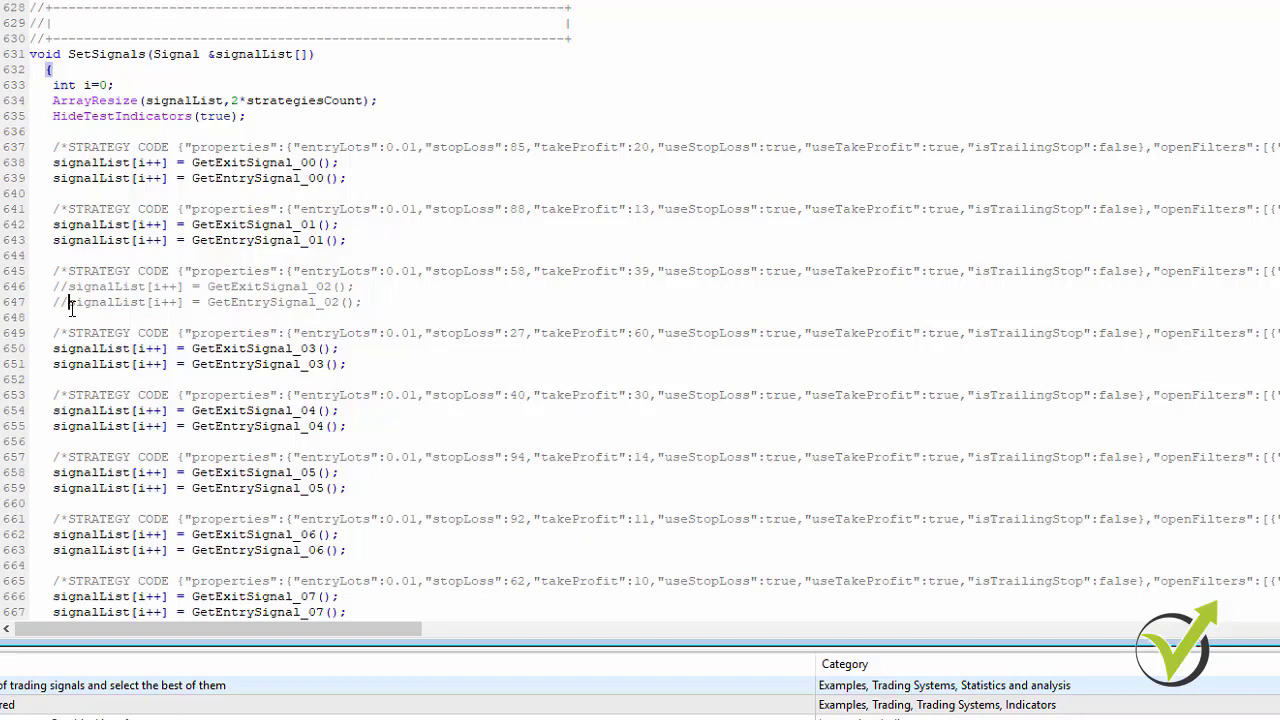
Remove the // comment marks from both the GetEntrySignal_02 and GetExitSignal_02 lines
click(69, 303)
key(BackSpace)
key(BackSpace)
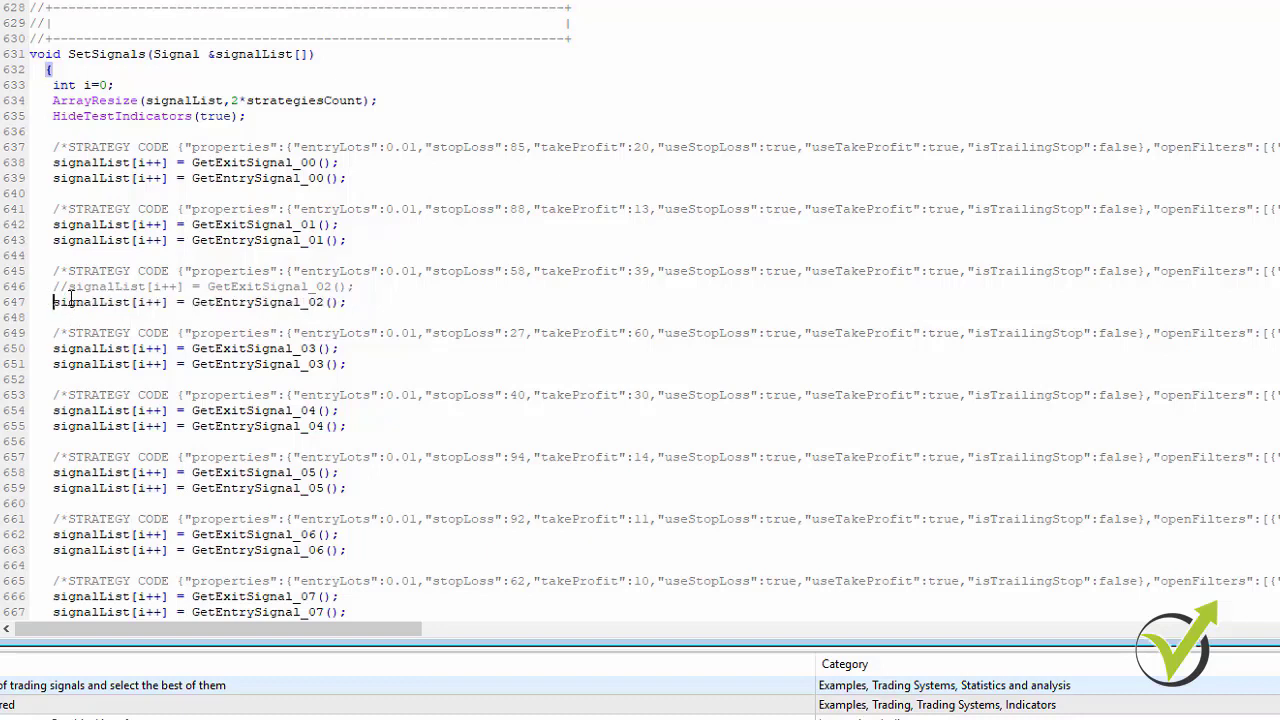
click(69, 288)
key(BackSpace)
key(BackSpace)
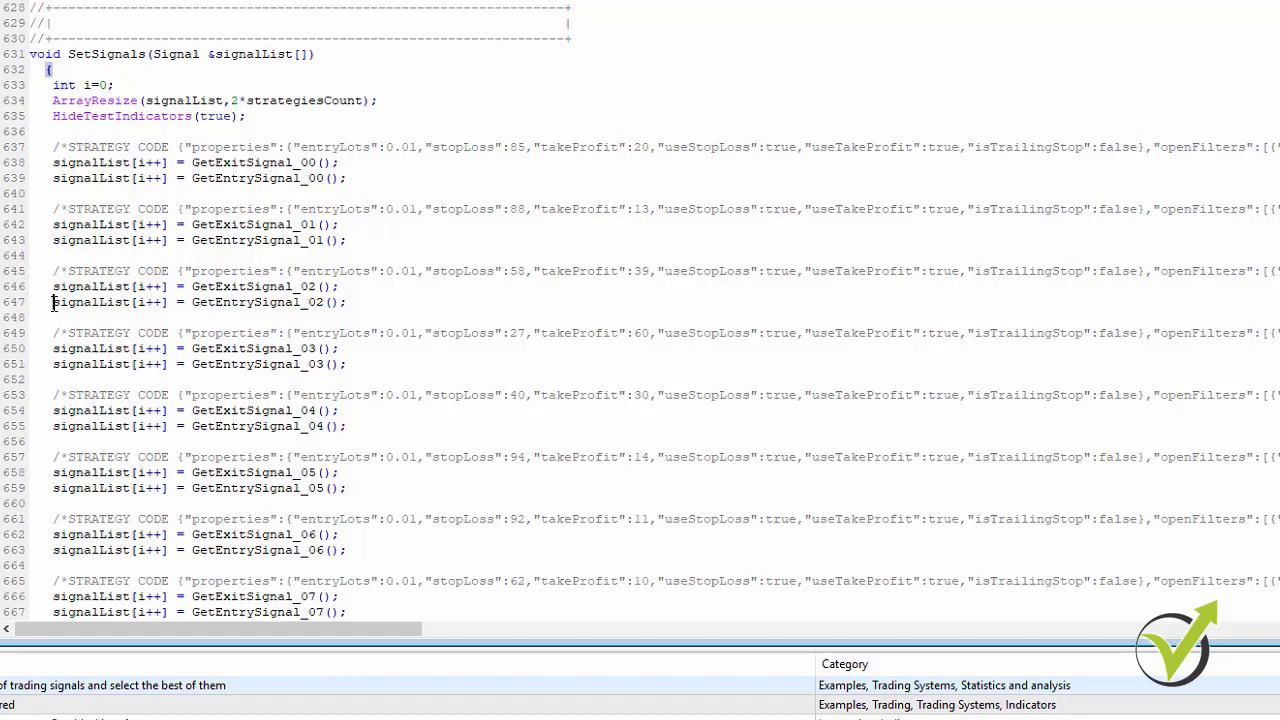
Comment out only the GetEntrySignal_02 line with //, leaving the strategy's exit signal active
click(53, 302)
text(//)
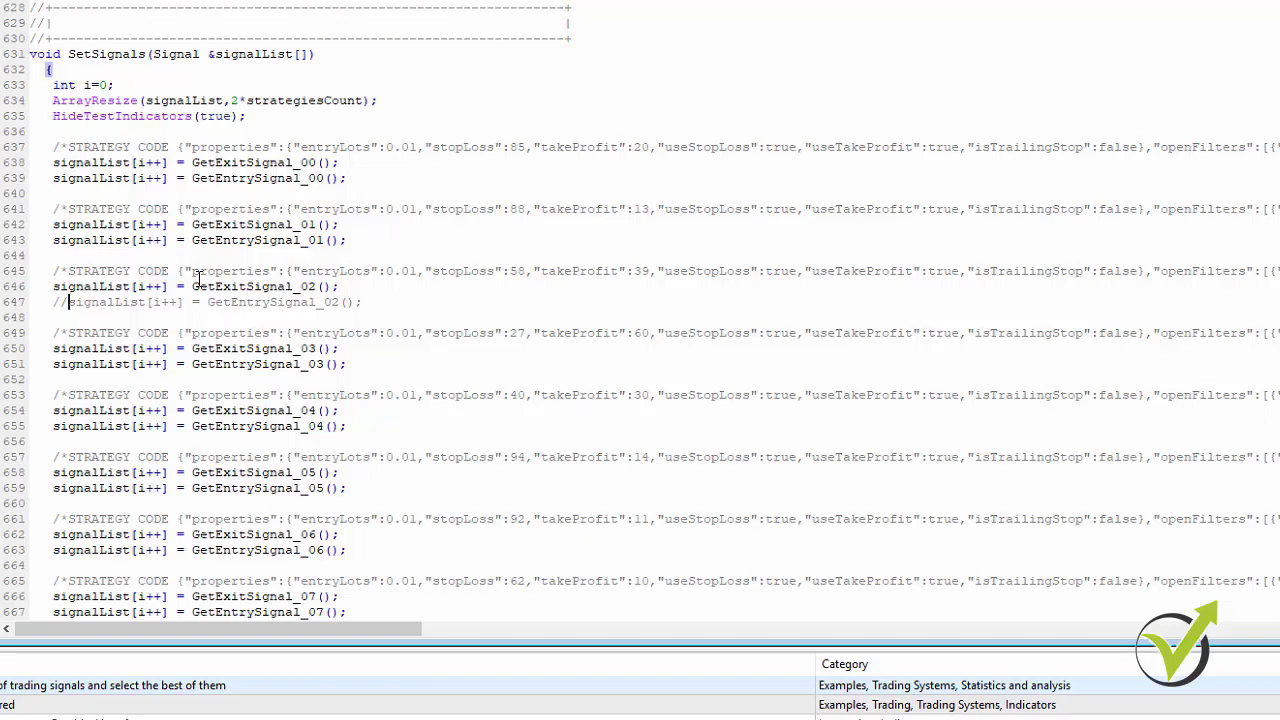
Comment out the GetExitSignal_02 line with // in addition to the strategy's entry line
key(Up)
key(Home)
text(//)
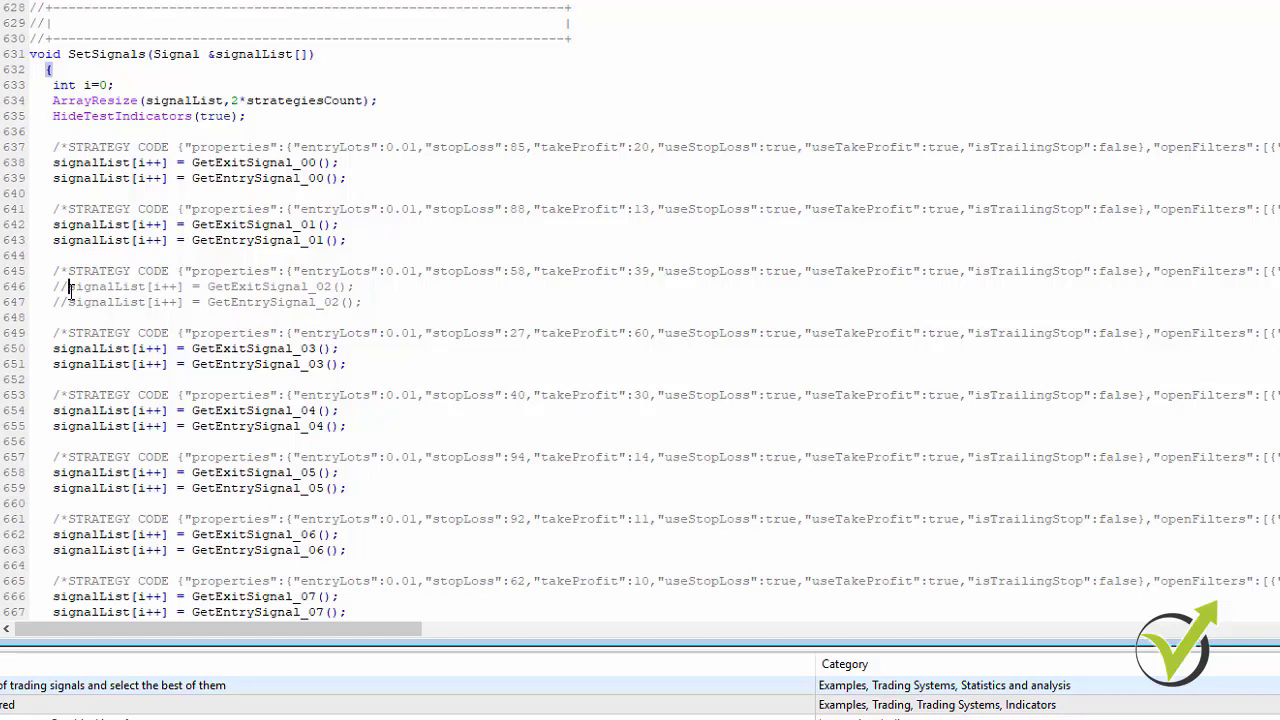
Remove the // comment marks from the GetExitSignal_02 line only
click(68, 288)
key(BackSpace)
key(BackSpace)
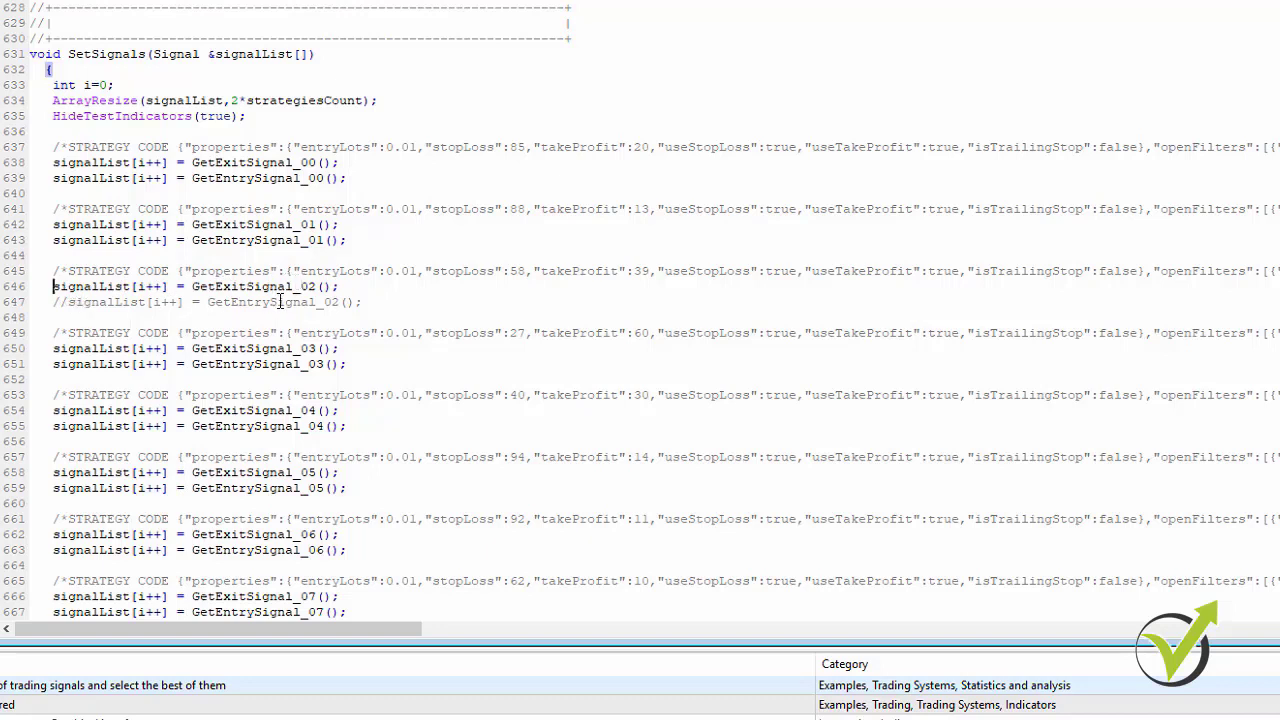
Comment out the GetExitSignal_02, GetExitSignal_04 and GetEntrySignal_04 lines with // and compile the Expert Advisor
text(//)
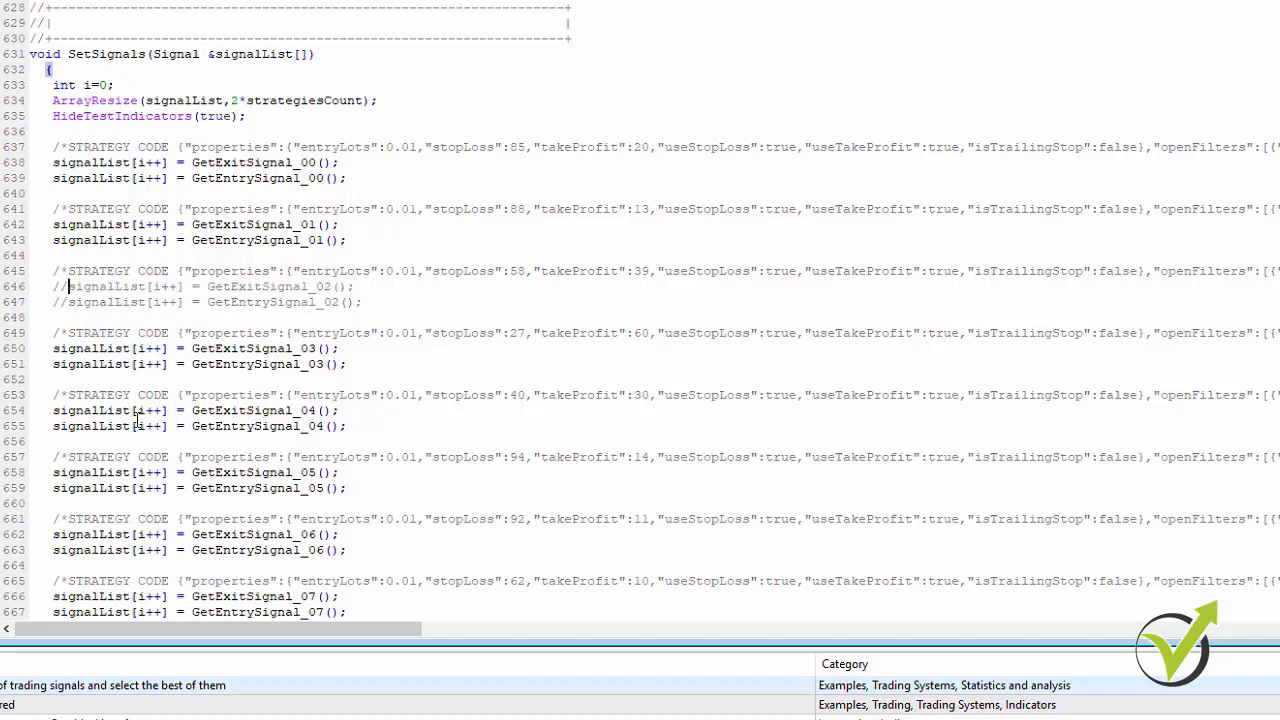
click(52, 410)
text(//)
click(54, 426)
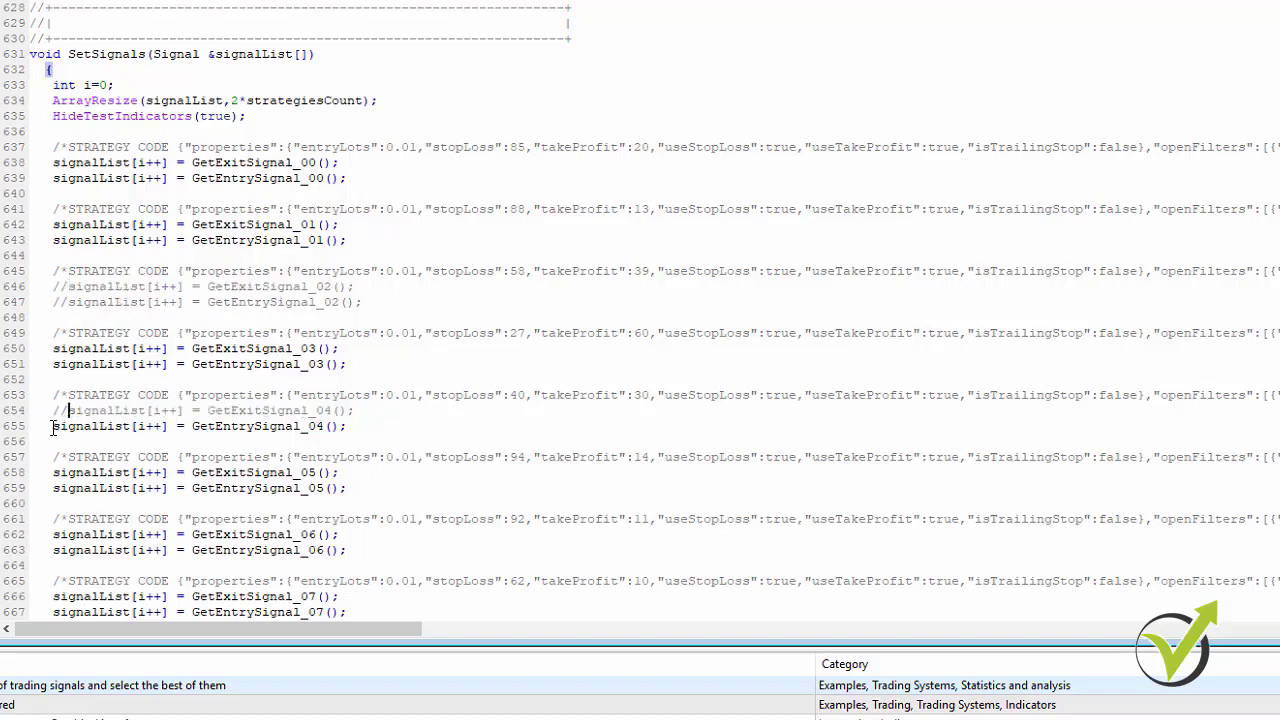
text(//)
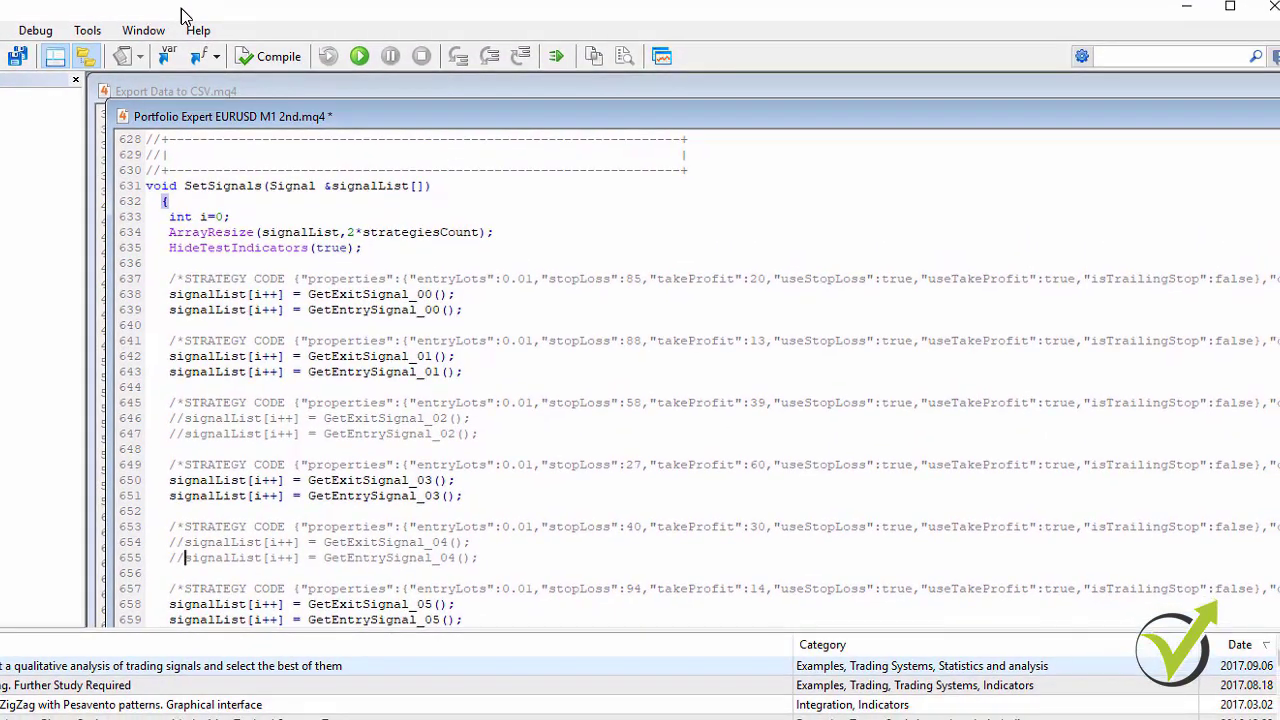
click(268, 58)
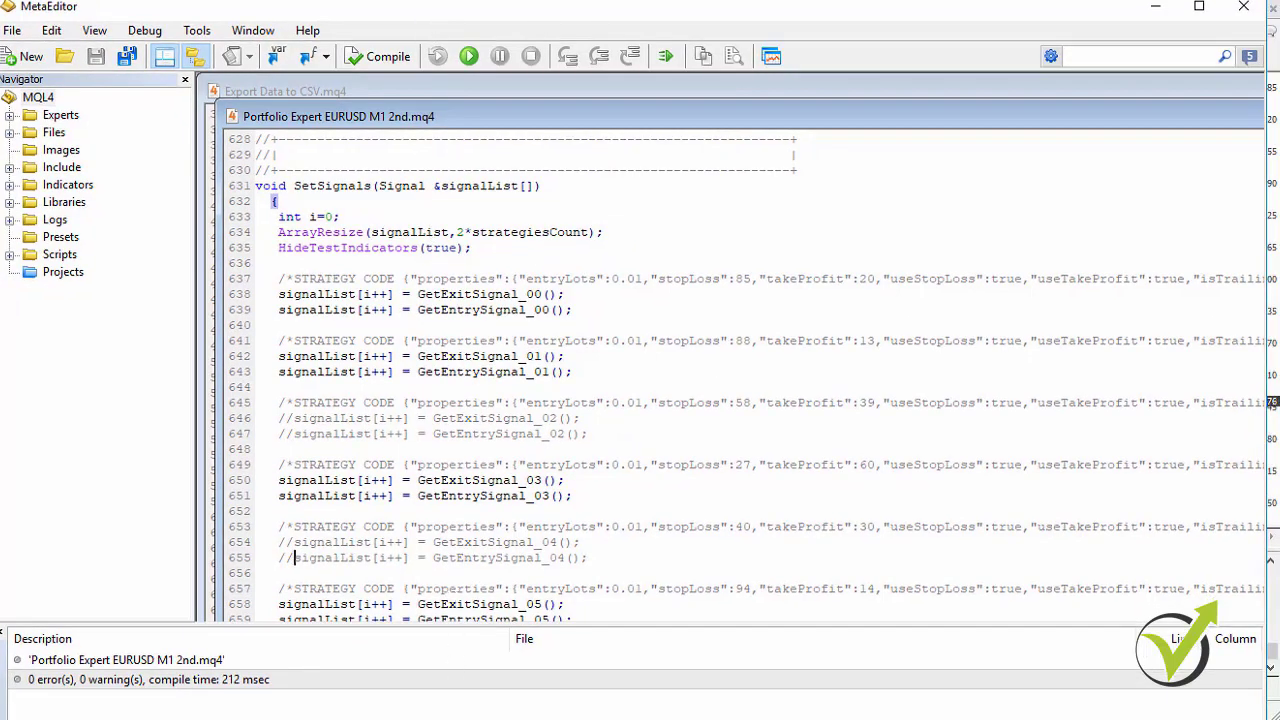
drag(458, 719, 458, 717)
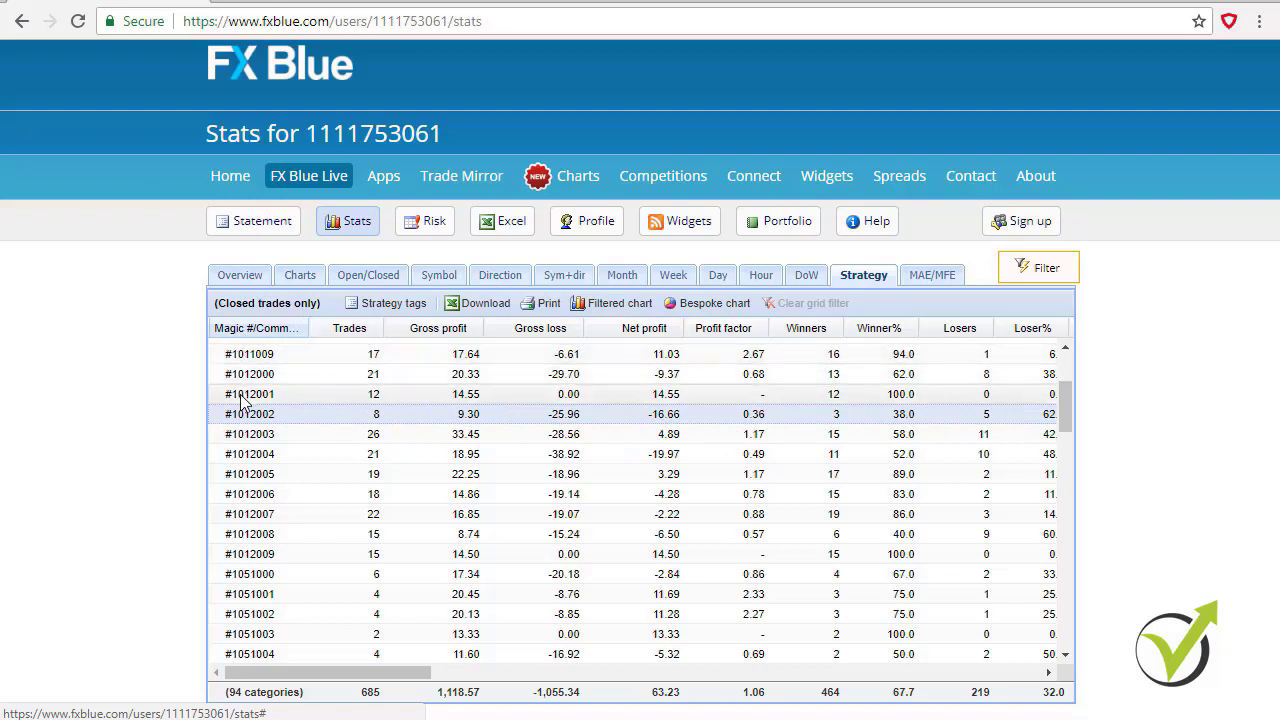
On FX Blue, review the net profit and profit factor of the #1051000 and #1052000 series strategies
drag(1070, 402, 1068, 441)
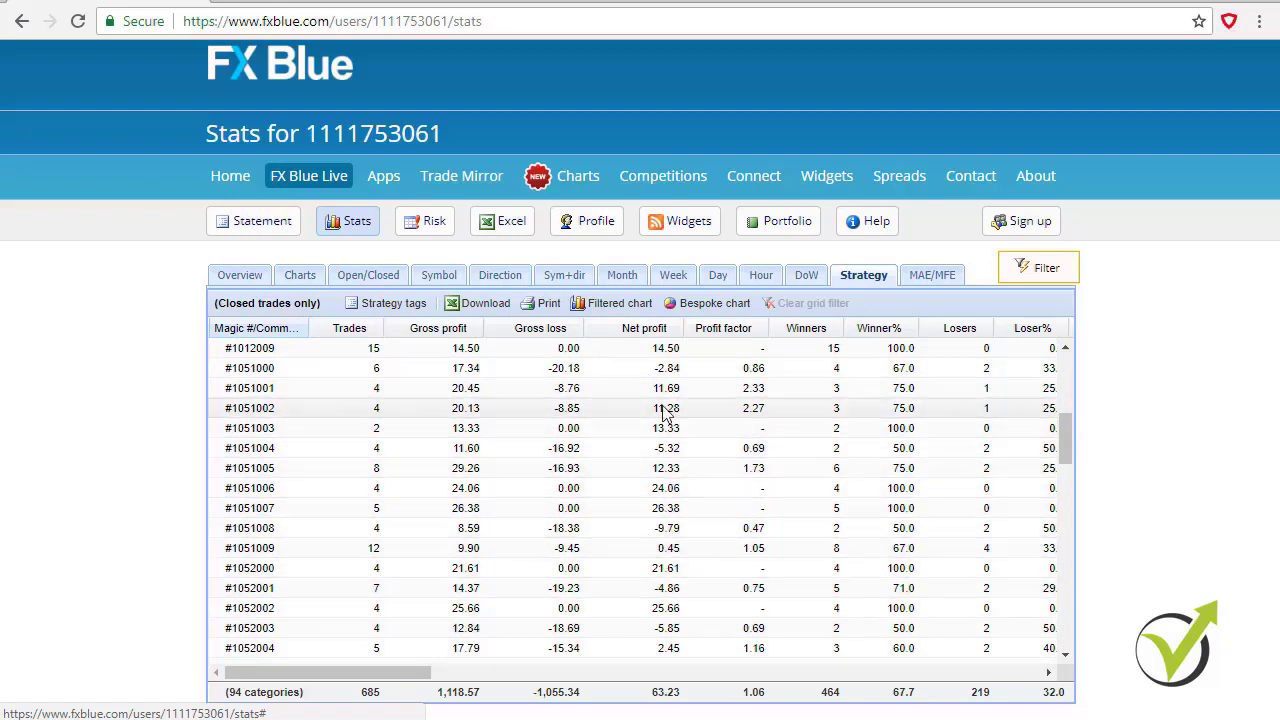
scroll(1066, 460, down, 3)
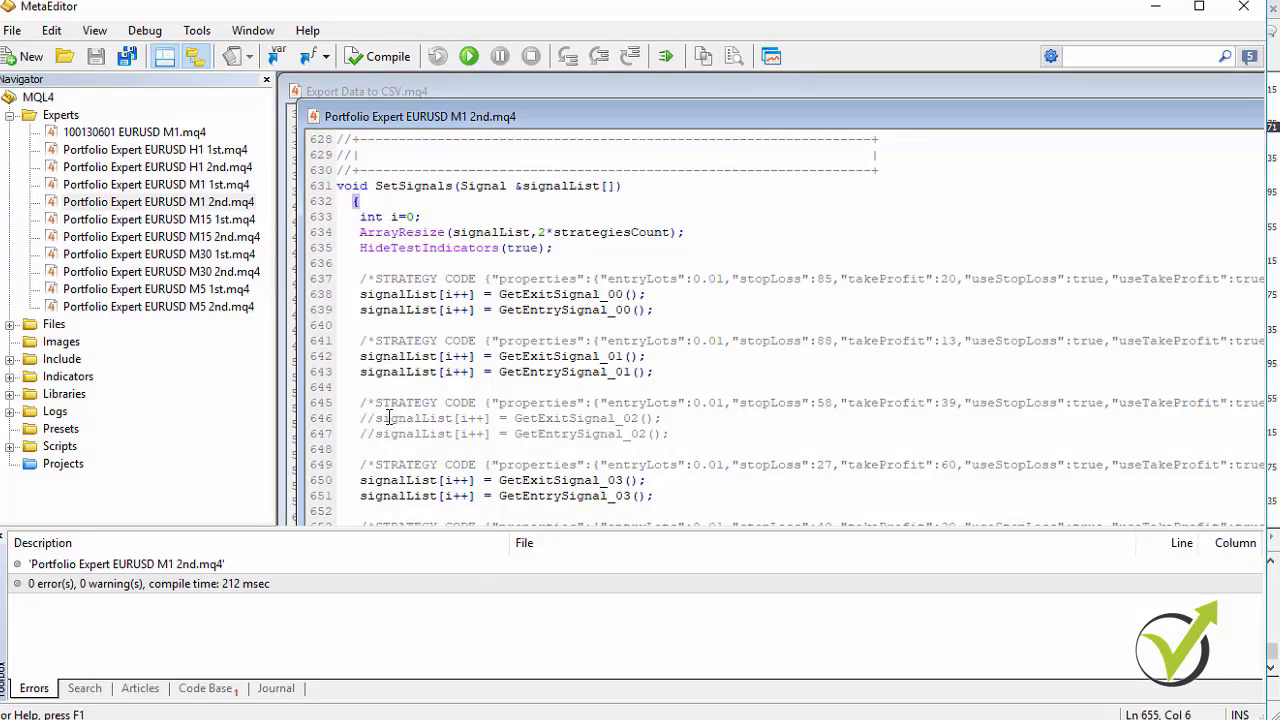
Back in MetaEditor, delete the whole commented-out strategy 02 block from SetSignals in Portfolio Expert EURUSD M1 2nd.mq4, including one spare blank line
click(176, 202)
drag(689, 428, 338, 410)
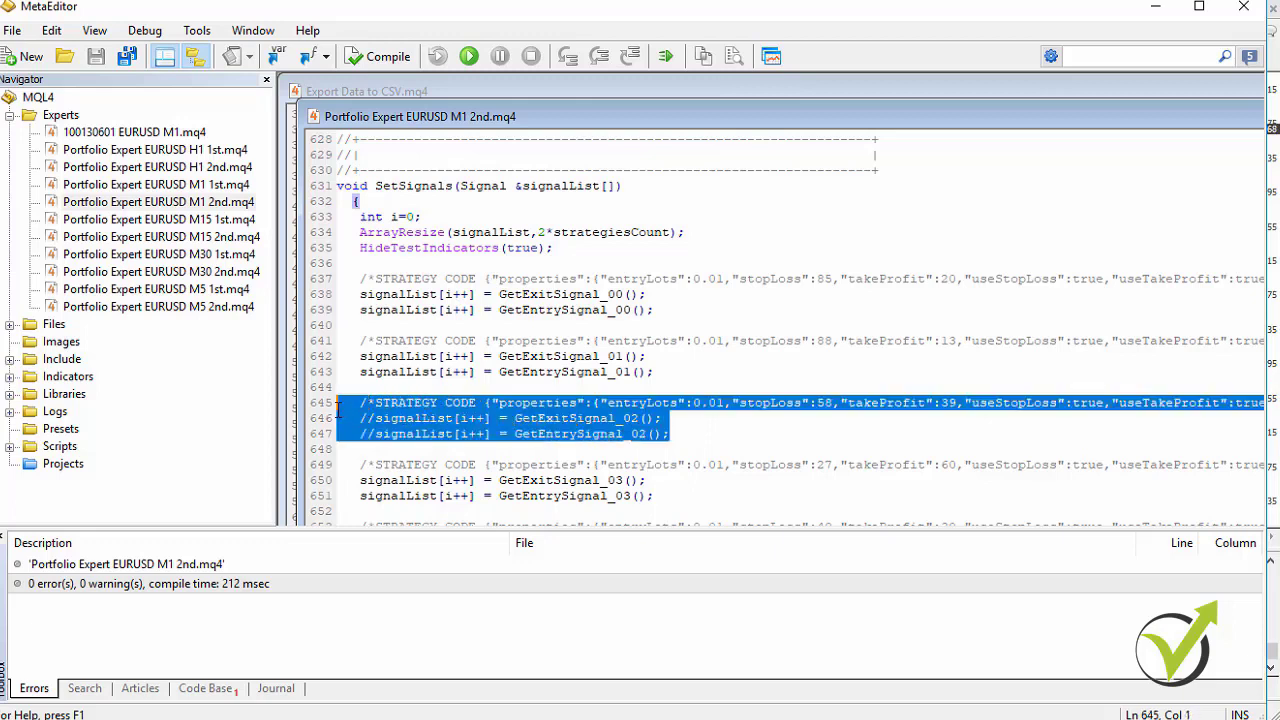
key(Delete)
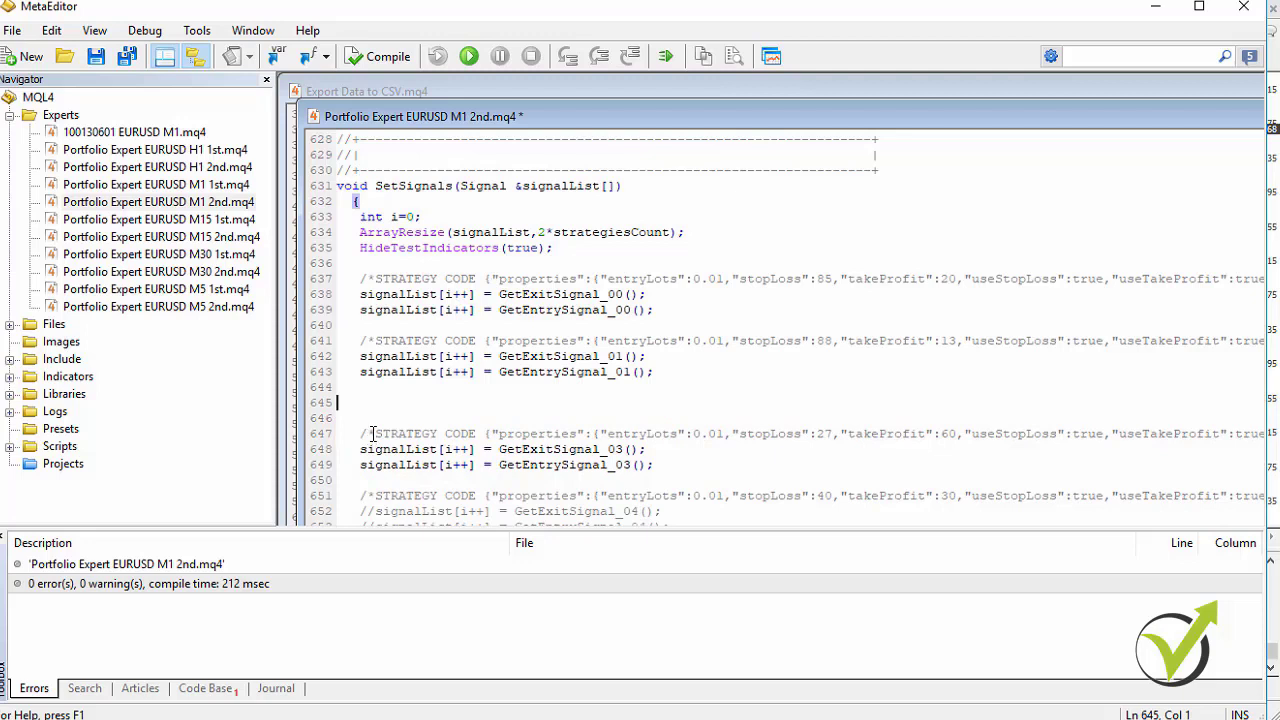
key(BackSpace)
Delete the commented-out strategy 04 block from SetSignals and remove the leftover blank lines between the remaining strategies
scroll(577, 440, down, 1)
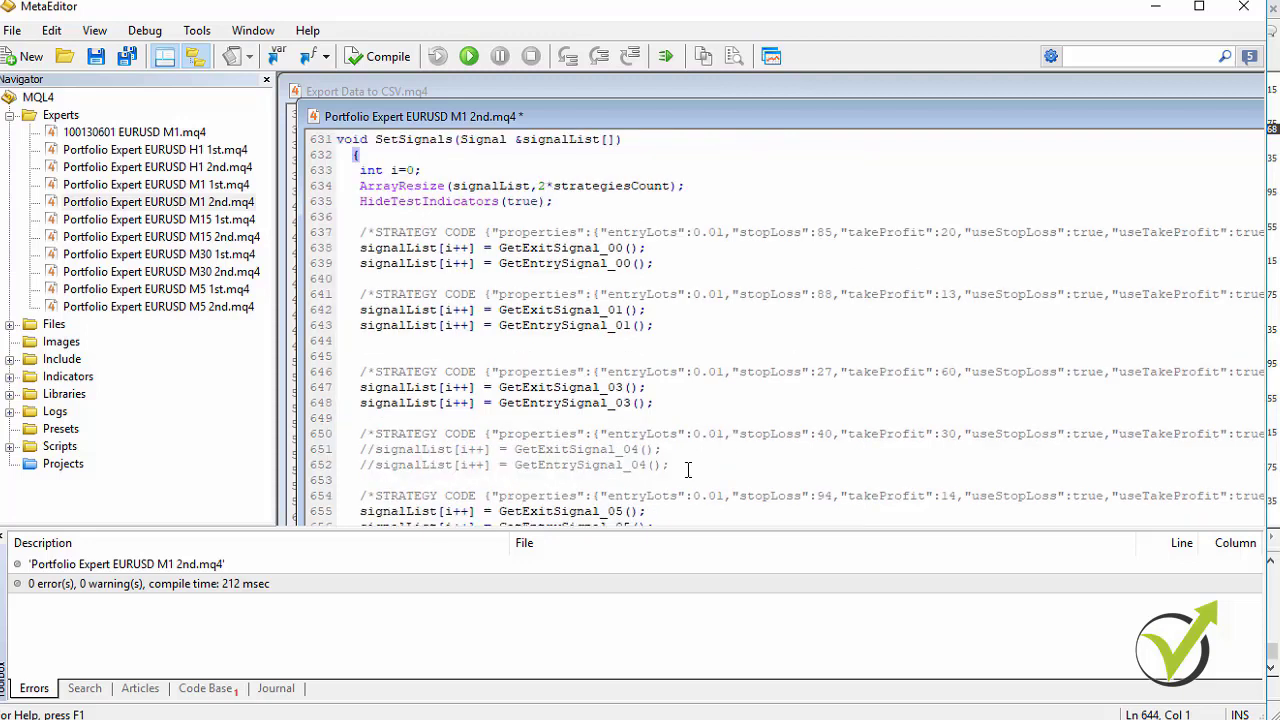
drag(687, 466, 409, 426)
key(Delete)
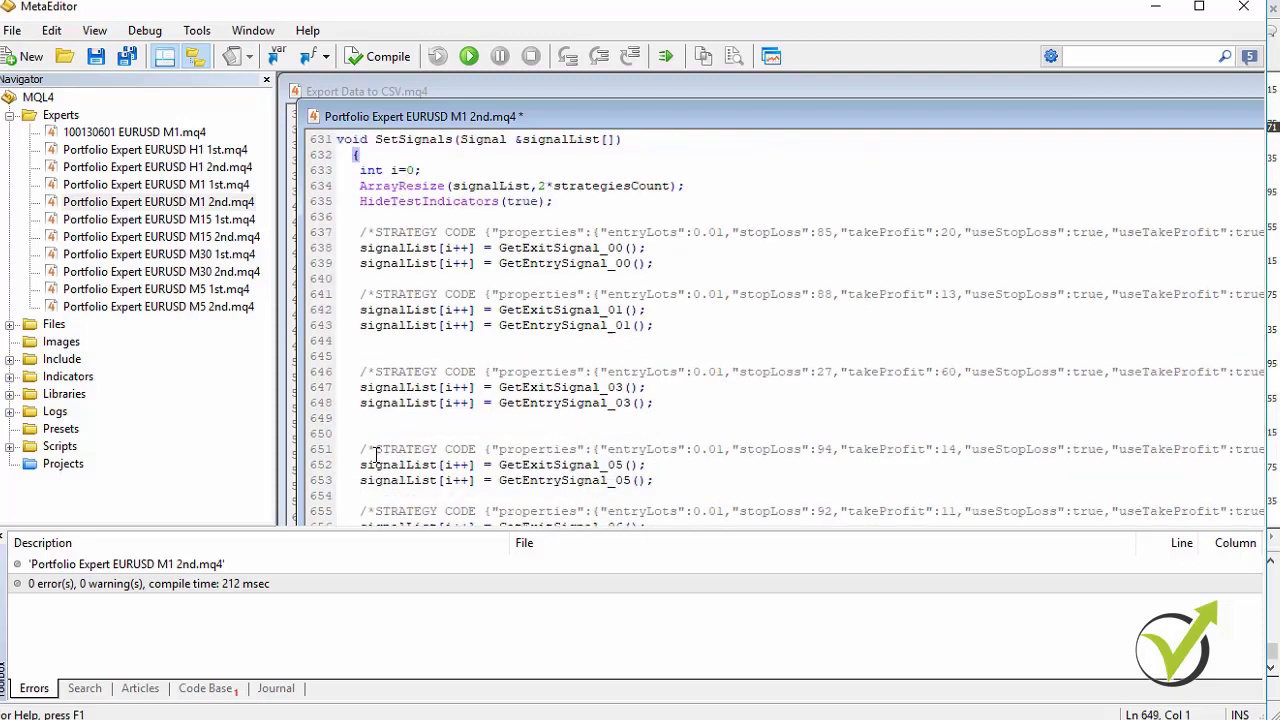
key(BackSpace)
click(395, 343)
key(BackSpace)
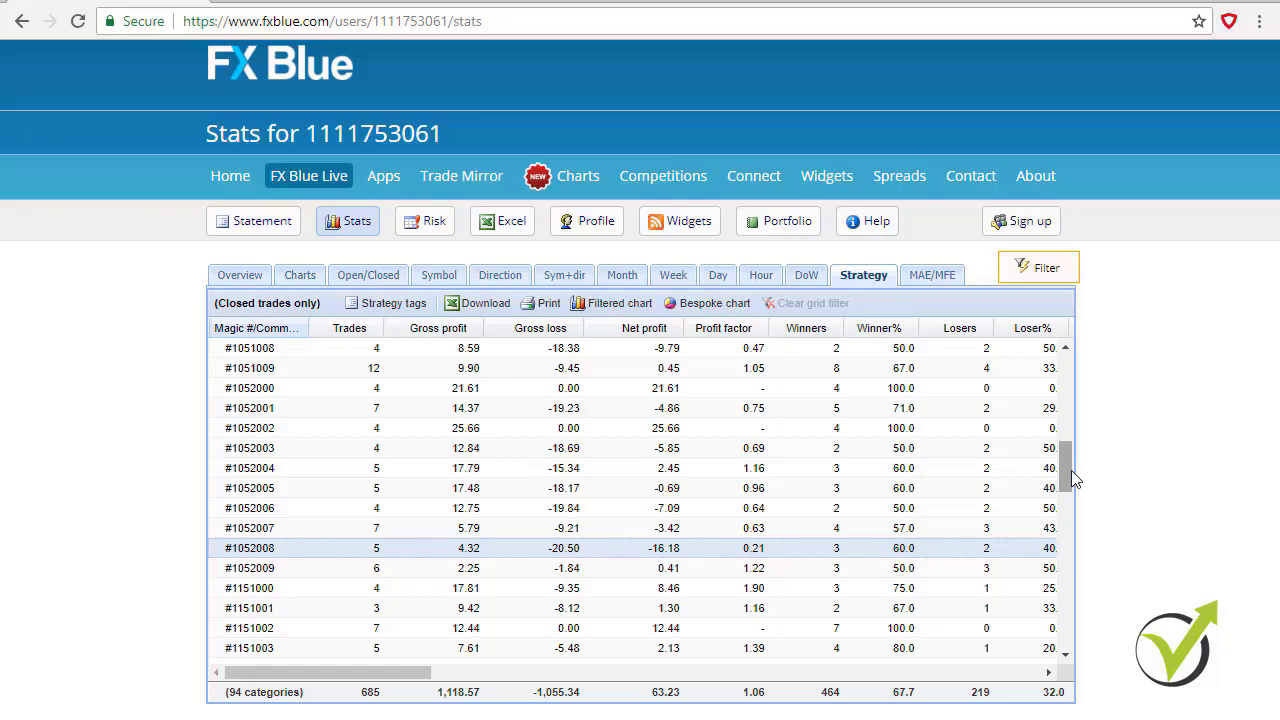
Switch to FX Blue and sort the strategy statistics by net profit, highest first
drag(1071, 470, 1071, 365)
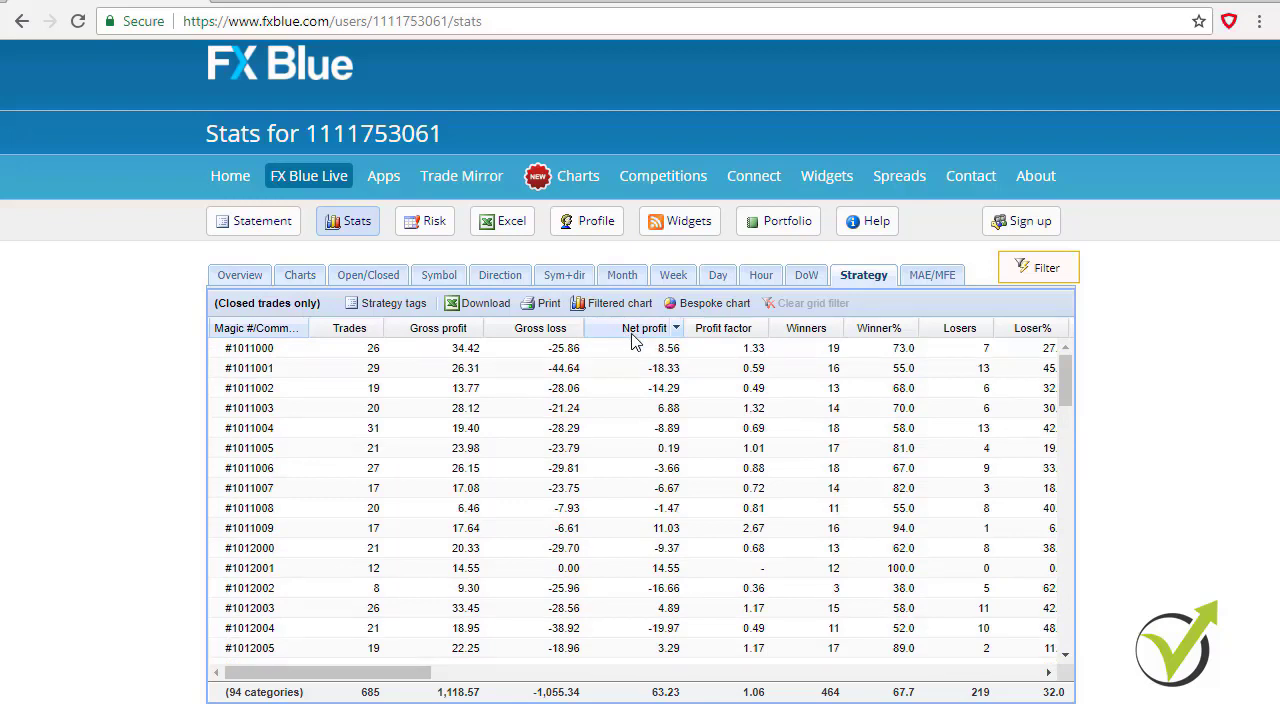
click(632, 332)
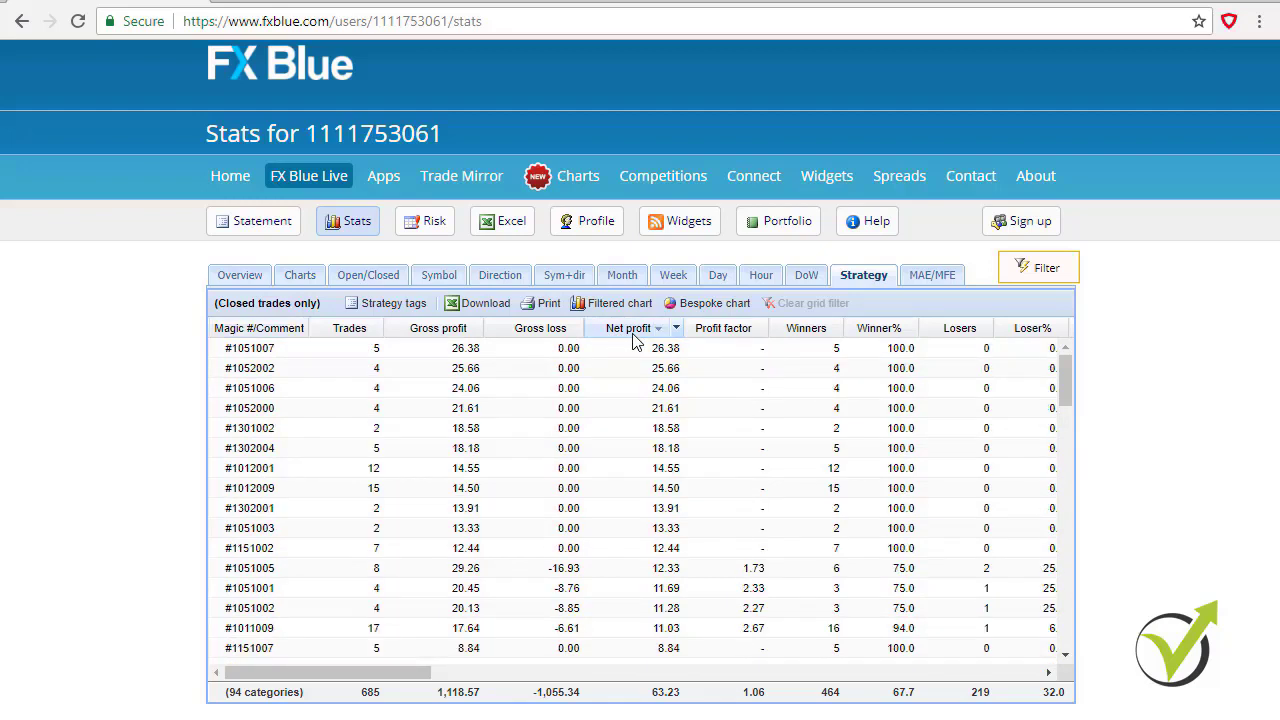